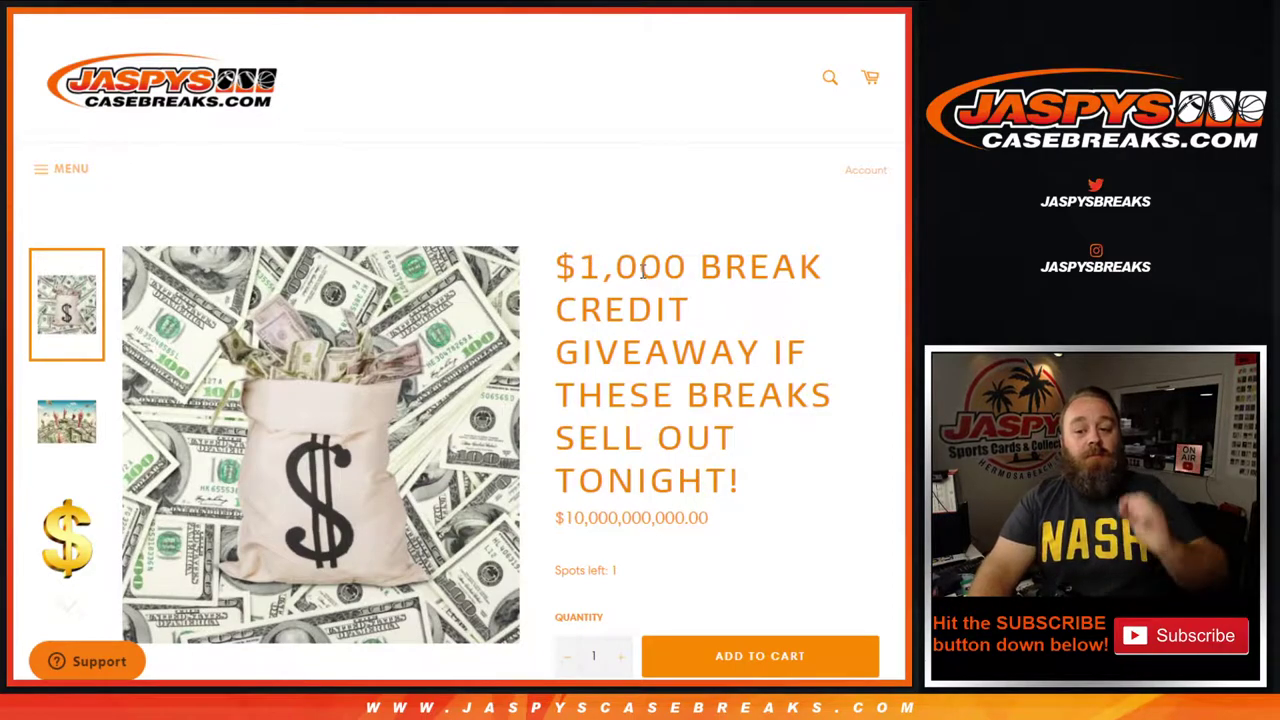
Browse the giveaway product page and break grid, then view the JASPY SHOW NOTES break schedule
scroll(643, 268, "down", 3)
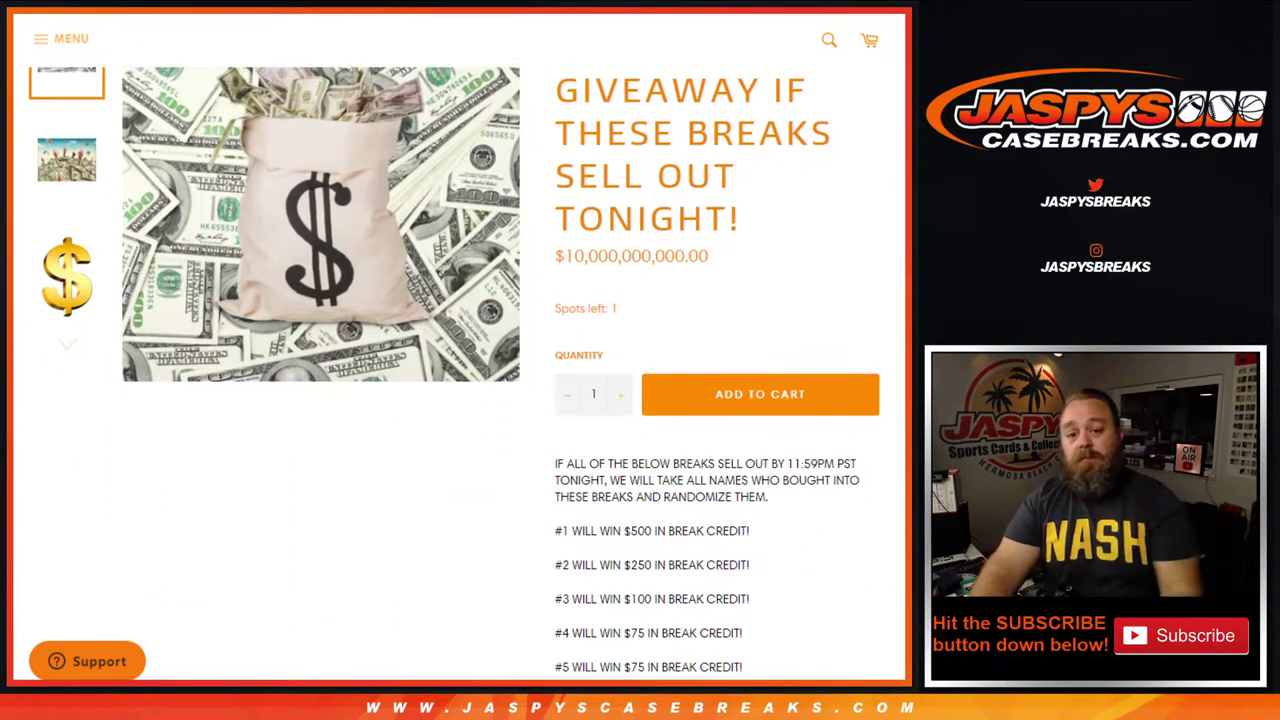
key("alt+Left")
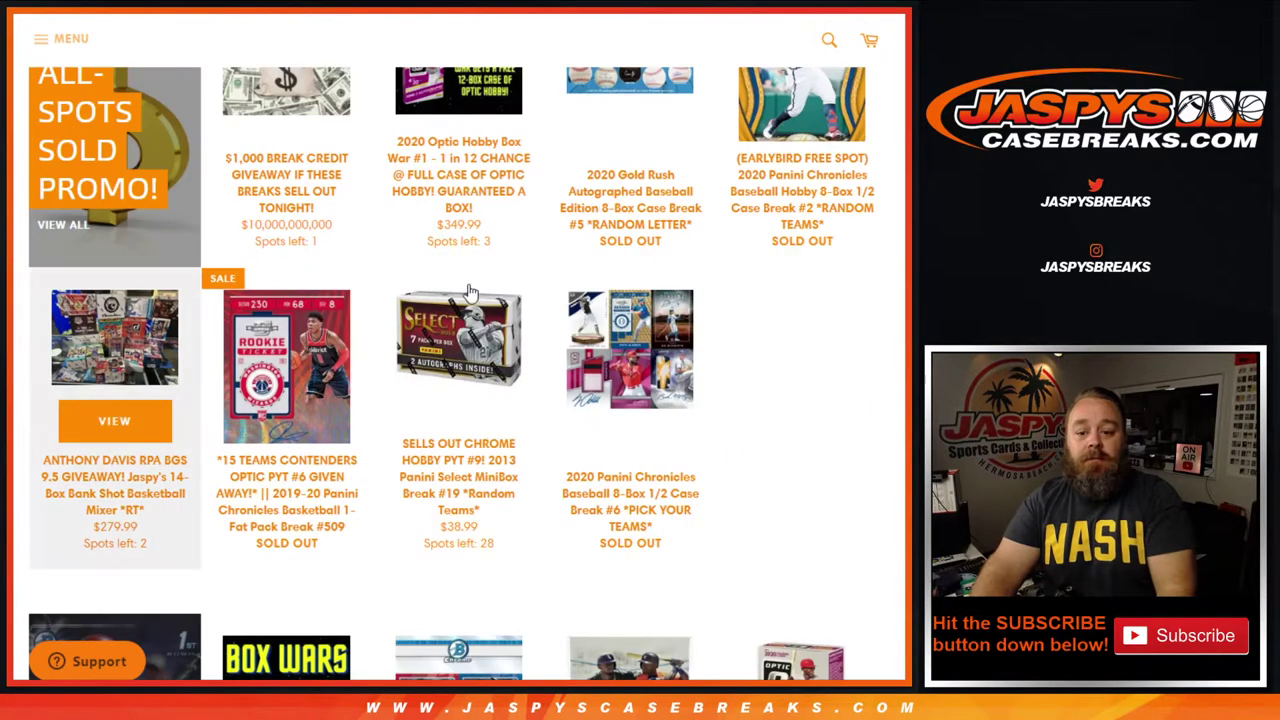
scroll(466, 290, "up", 2)
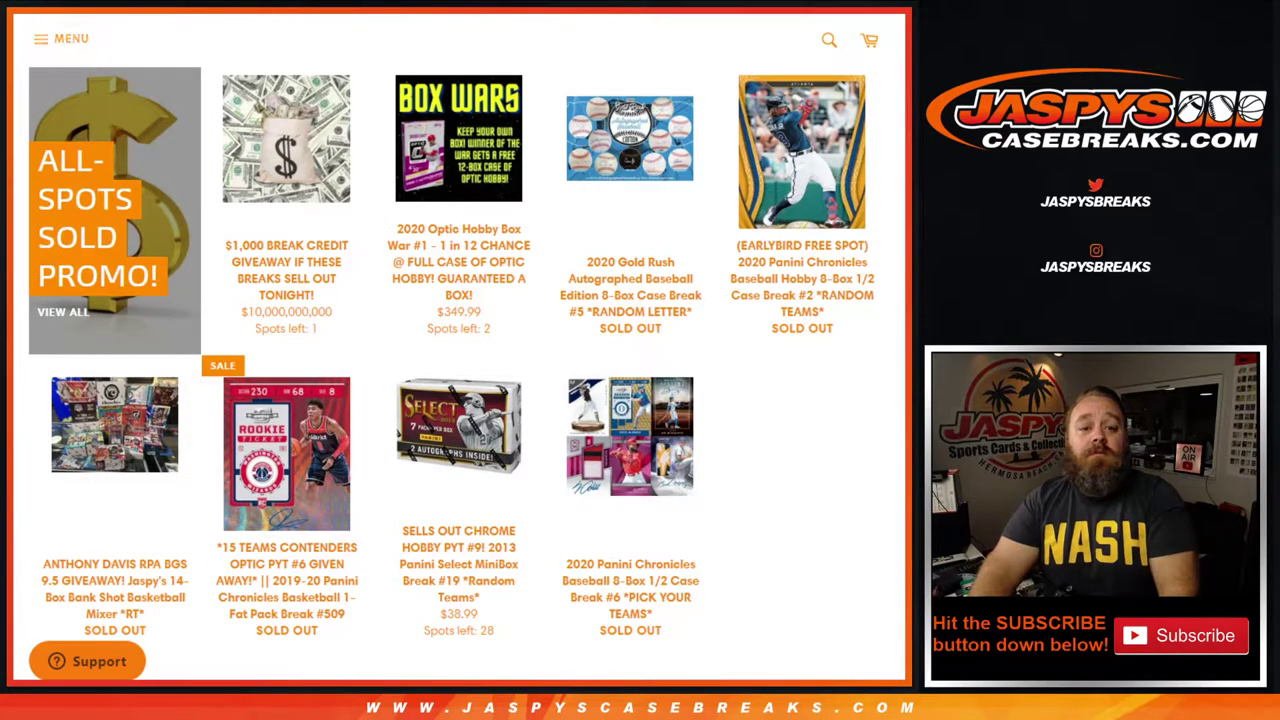
key("alt+Tab")
scroll(355, 345, "up", 3)
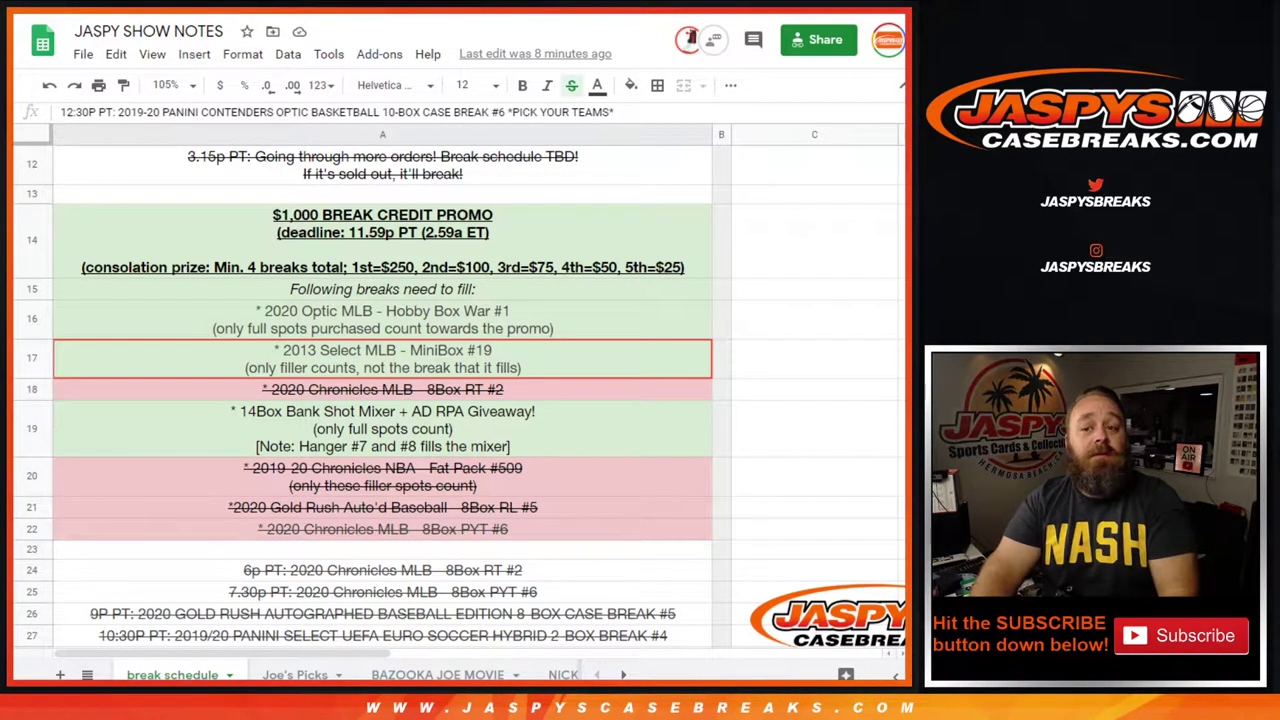
Check prizes B1:B7 on the giveaway sheet: $250, $100, $75, $50 and three $25
key("ctrl+Tab")
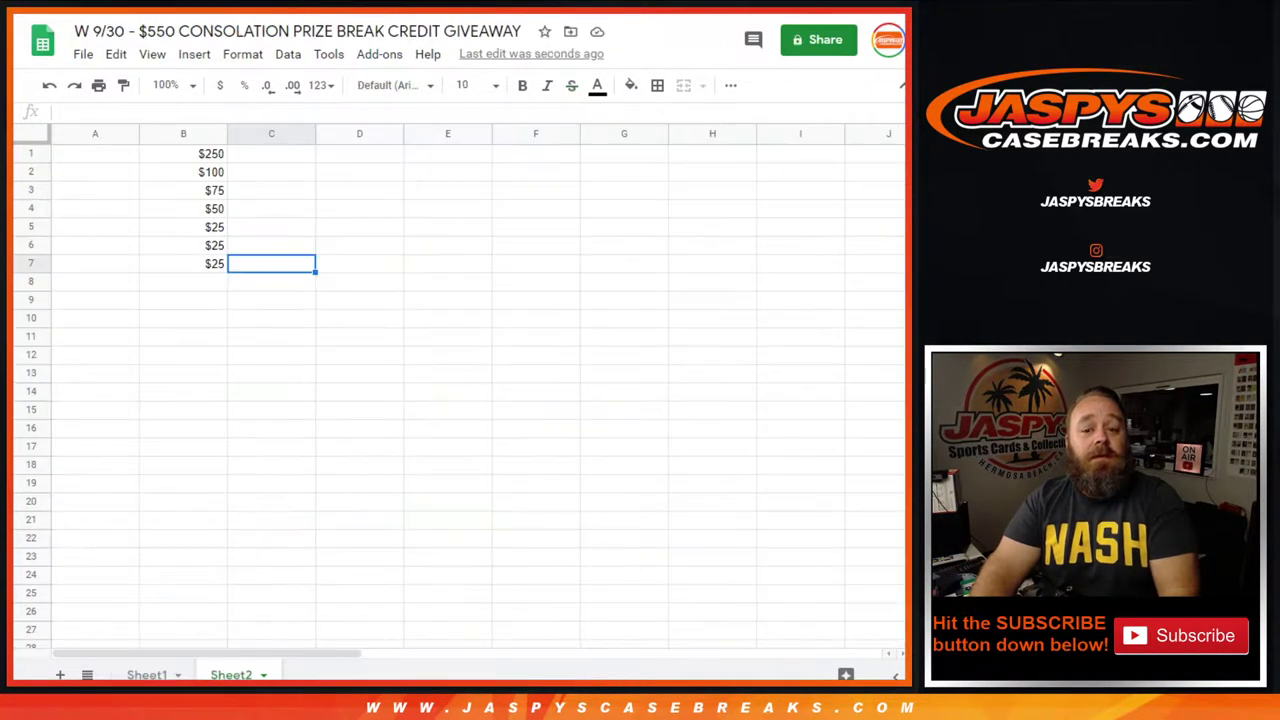
left_click(217, 157)
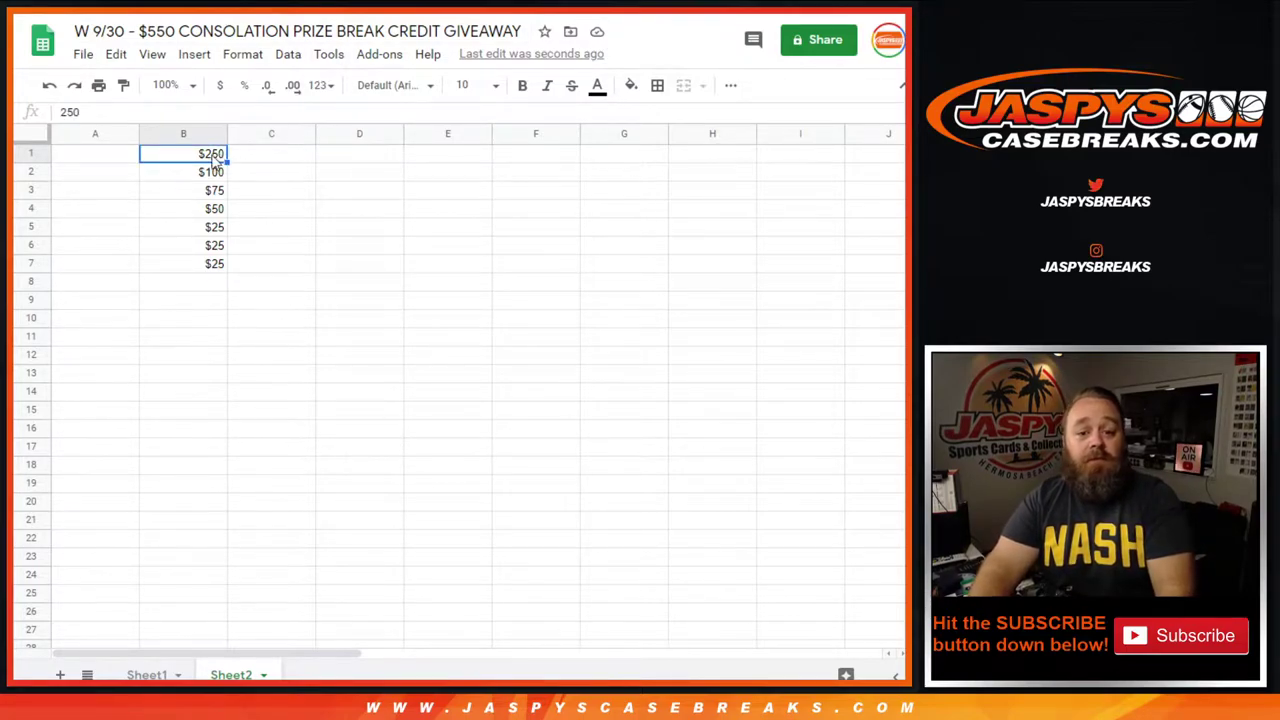
left_click(213, 177)
left_click(217, 194)
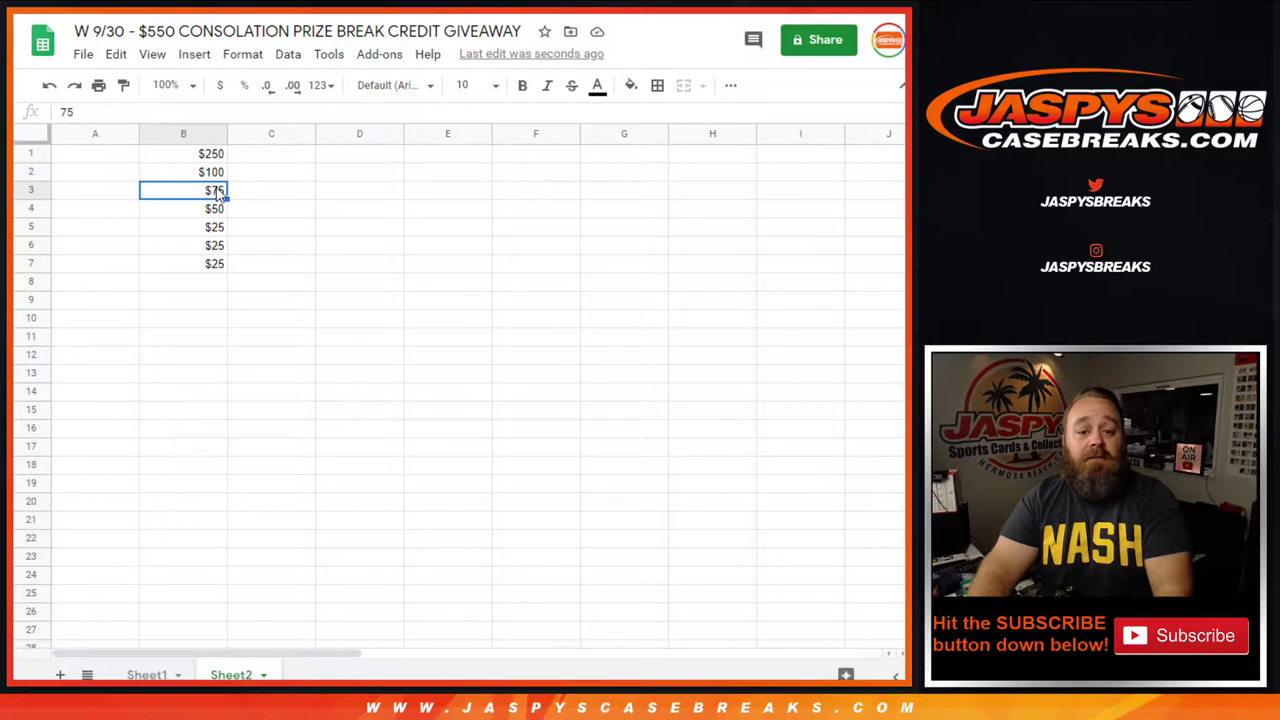
left_click(219, 213)
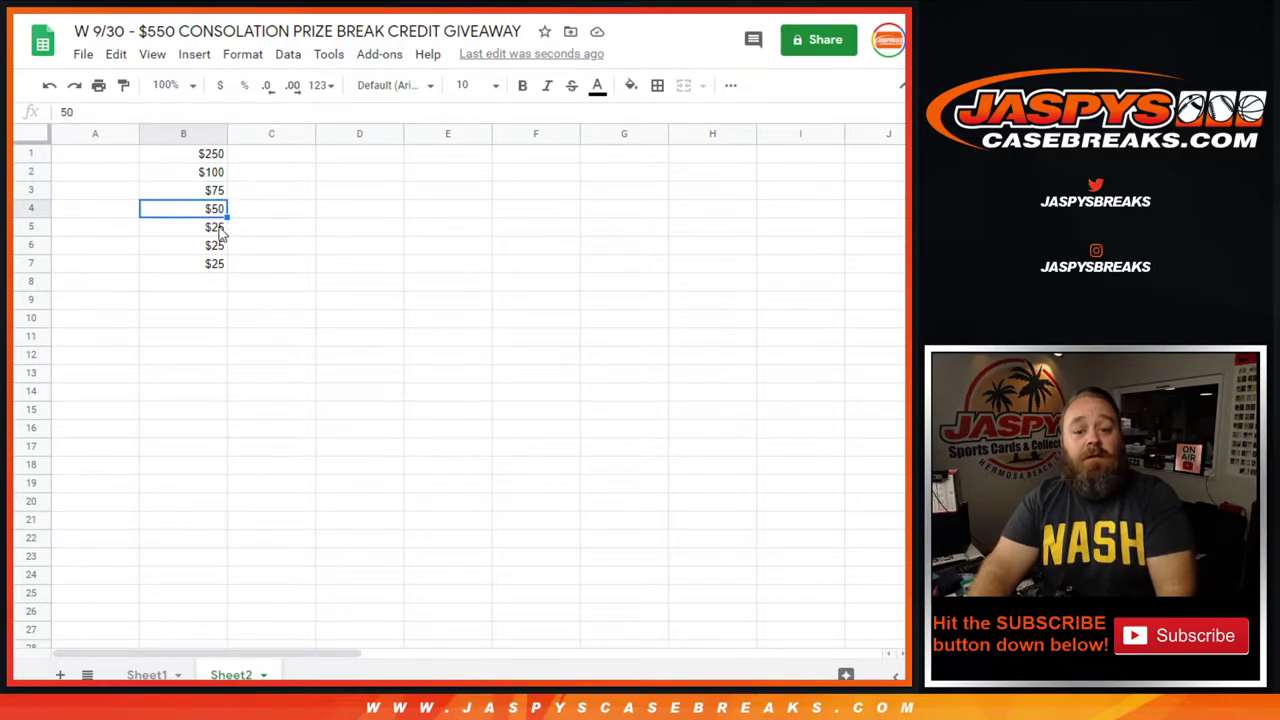
left_click(220, 230)
left_click(219, 248)
left_click(219, 266)
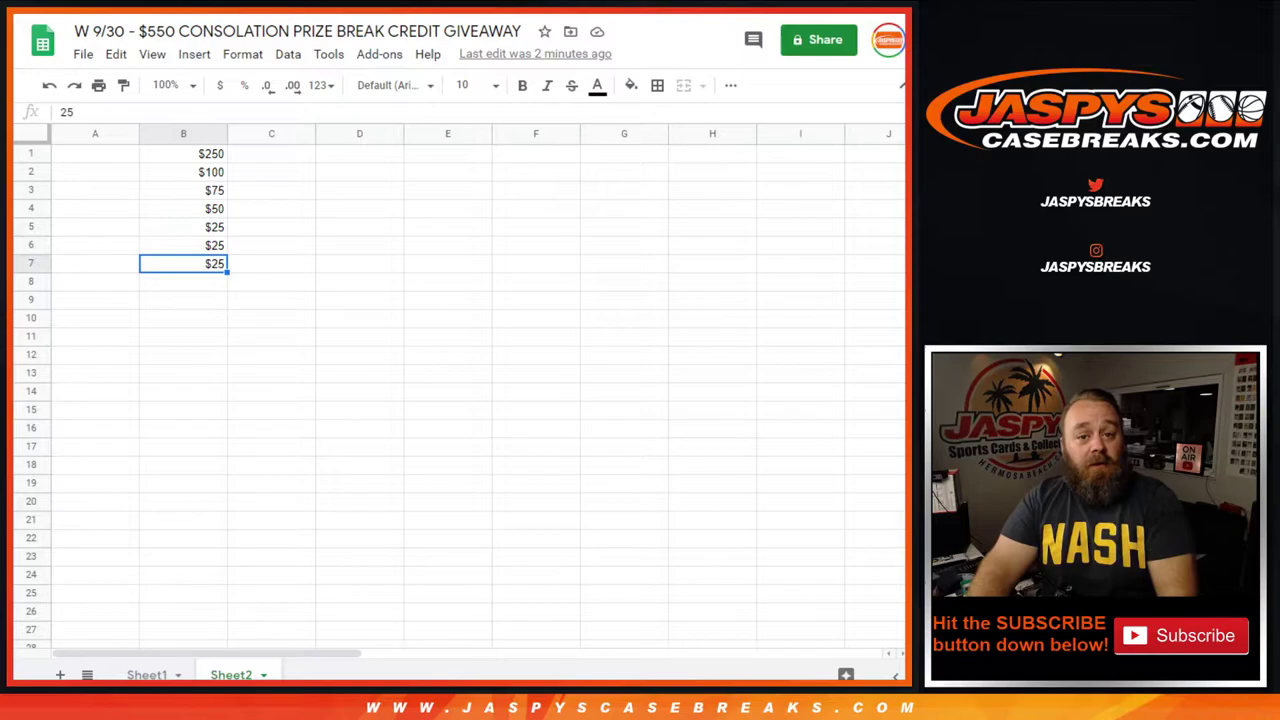
key("ctrl+Tab")
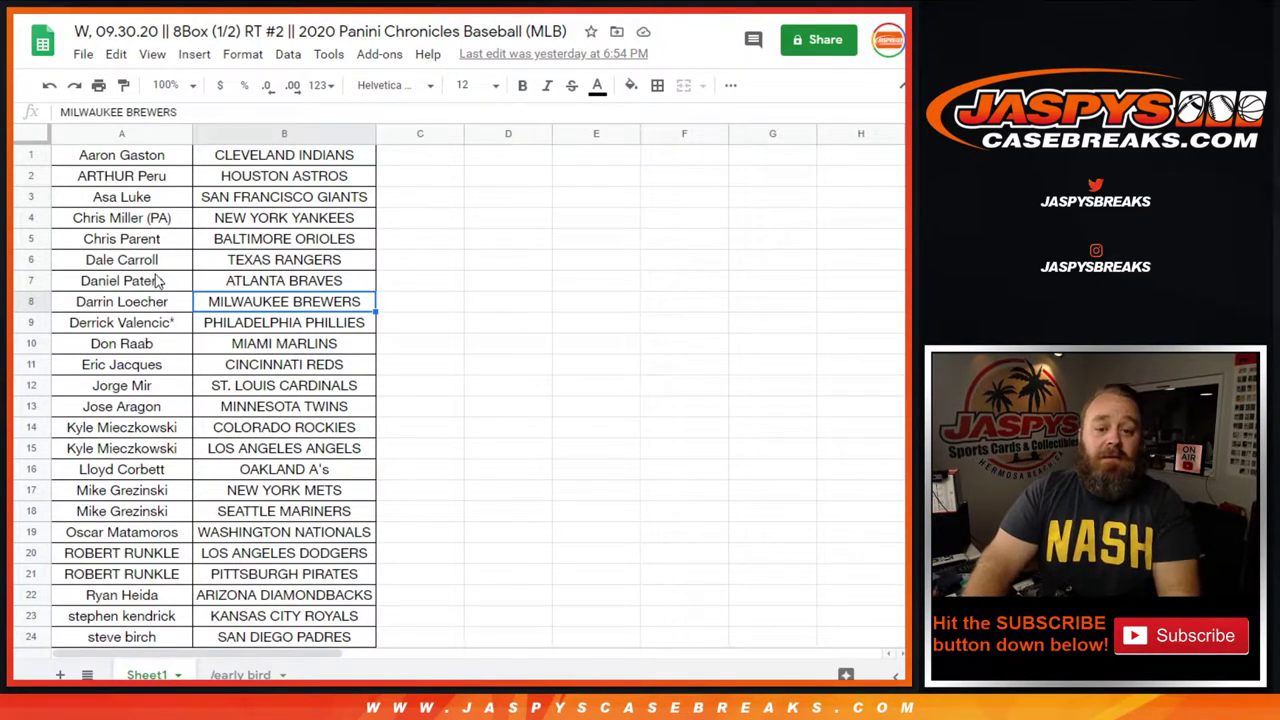
Copy the 30 buyer names in A1:A30 of the RT #2 baseball break sheet
scroll(157, 281, "down", 3)
scroll(157, 281, "up", 3)
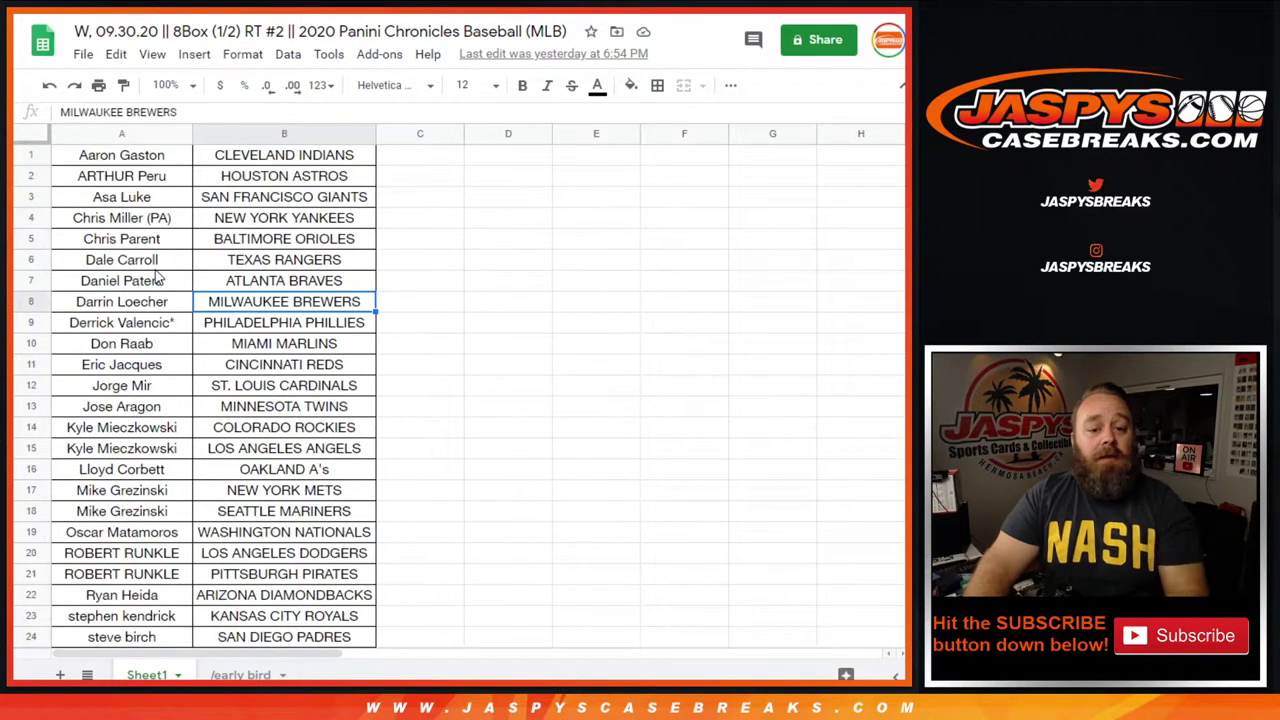
left_click(115, 157)
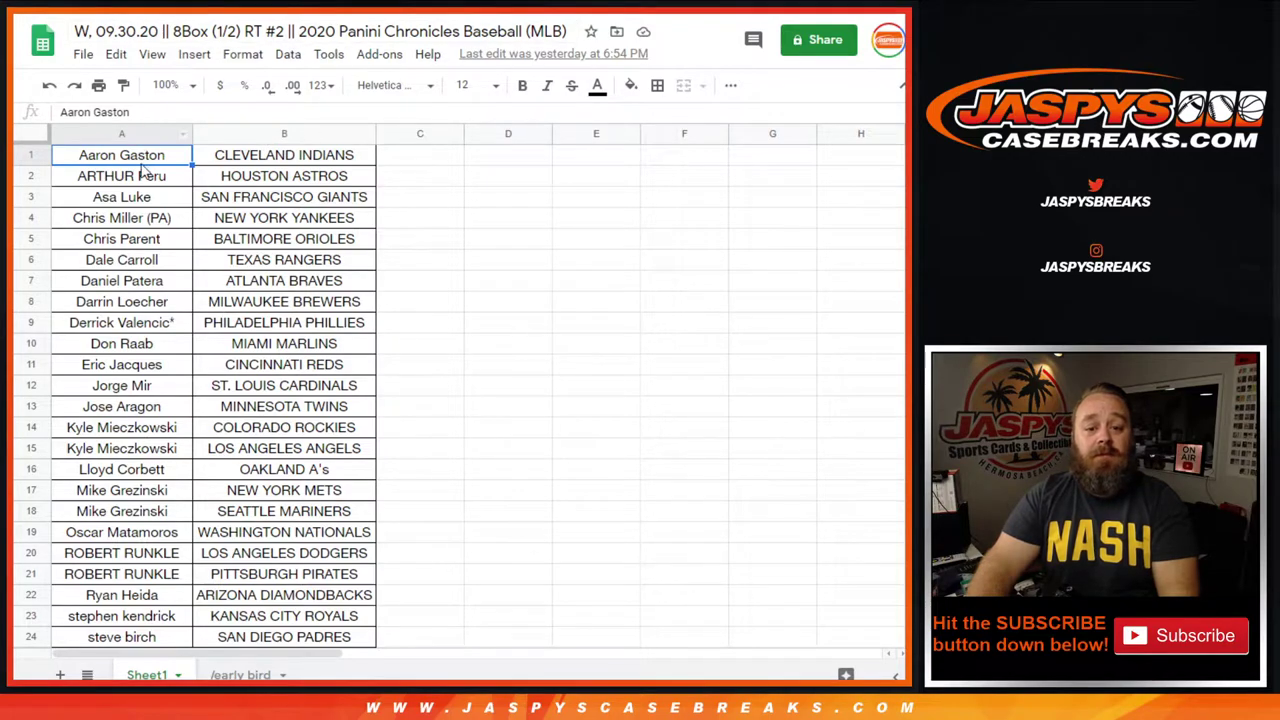
left_click_drag(140, 160, 143, 562)
right_click(145, 562)
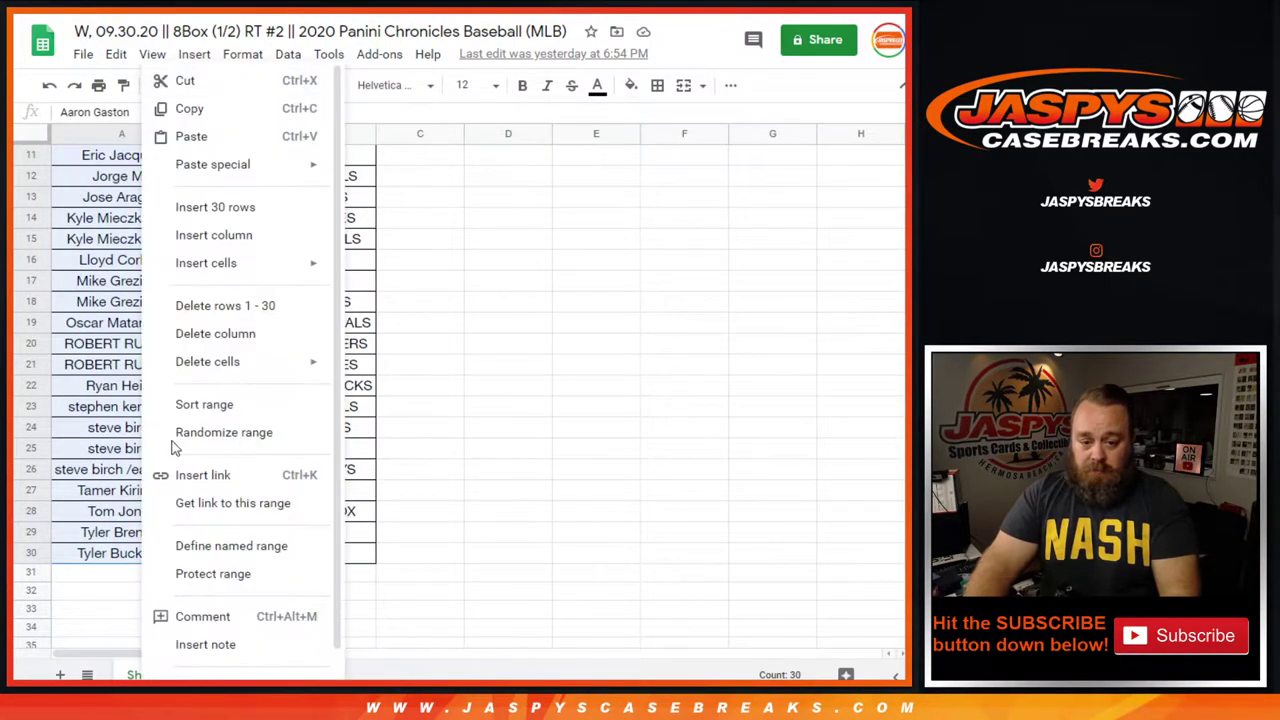
left_click(185, 110)
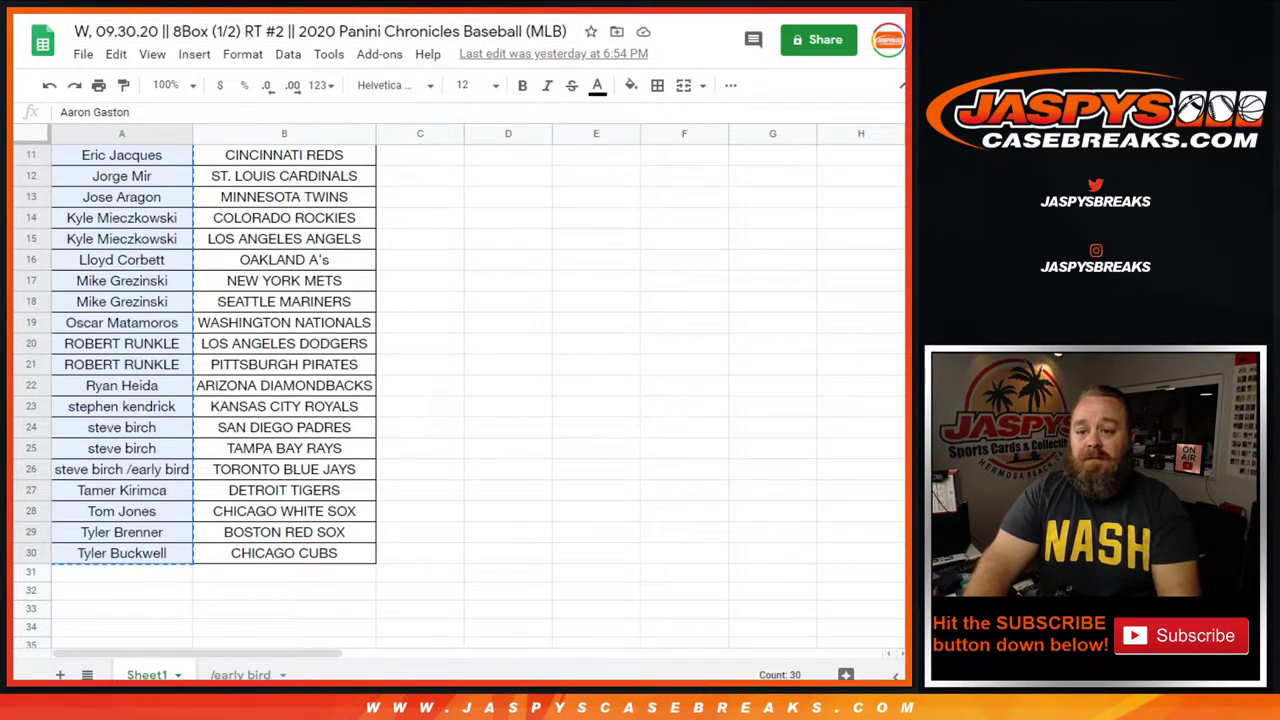
Paste the 30 RT #2 names into Sheet1 from A1 and auto-fit column A
key("alt+Tab")
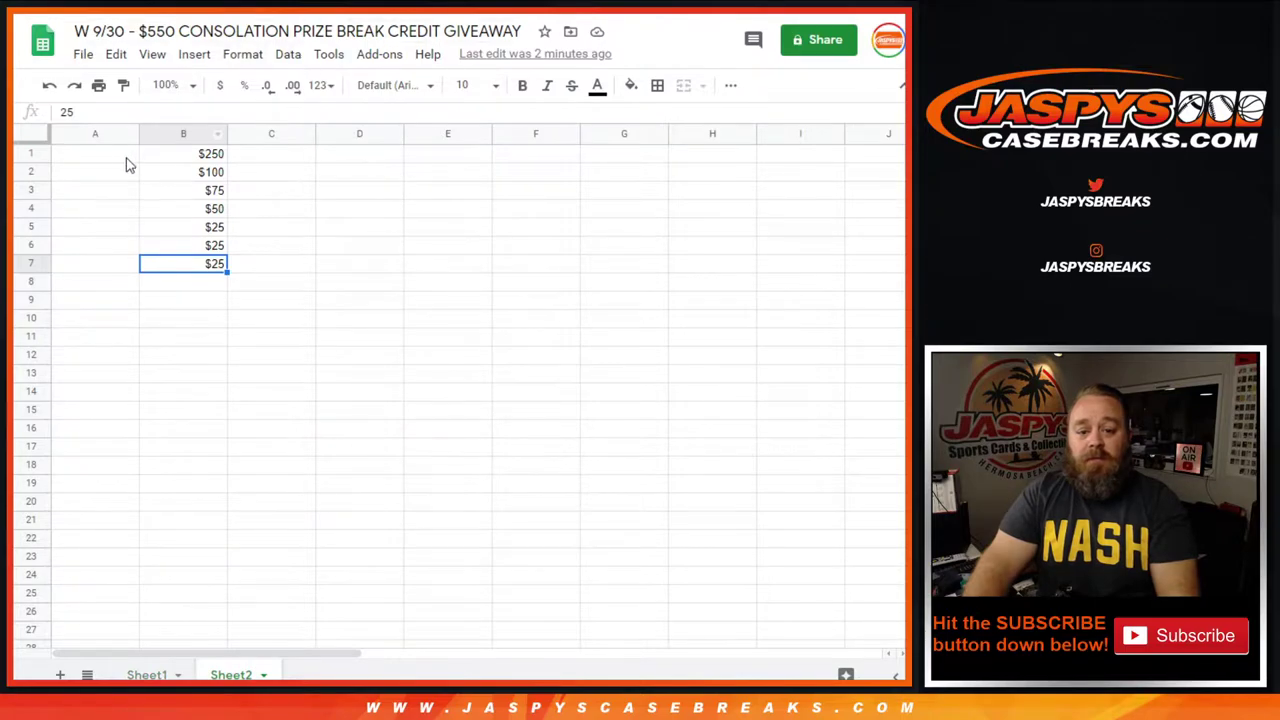
left_click(147, 674)
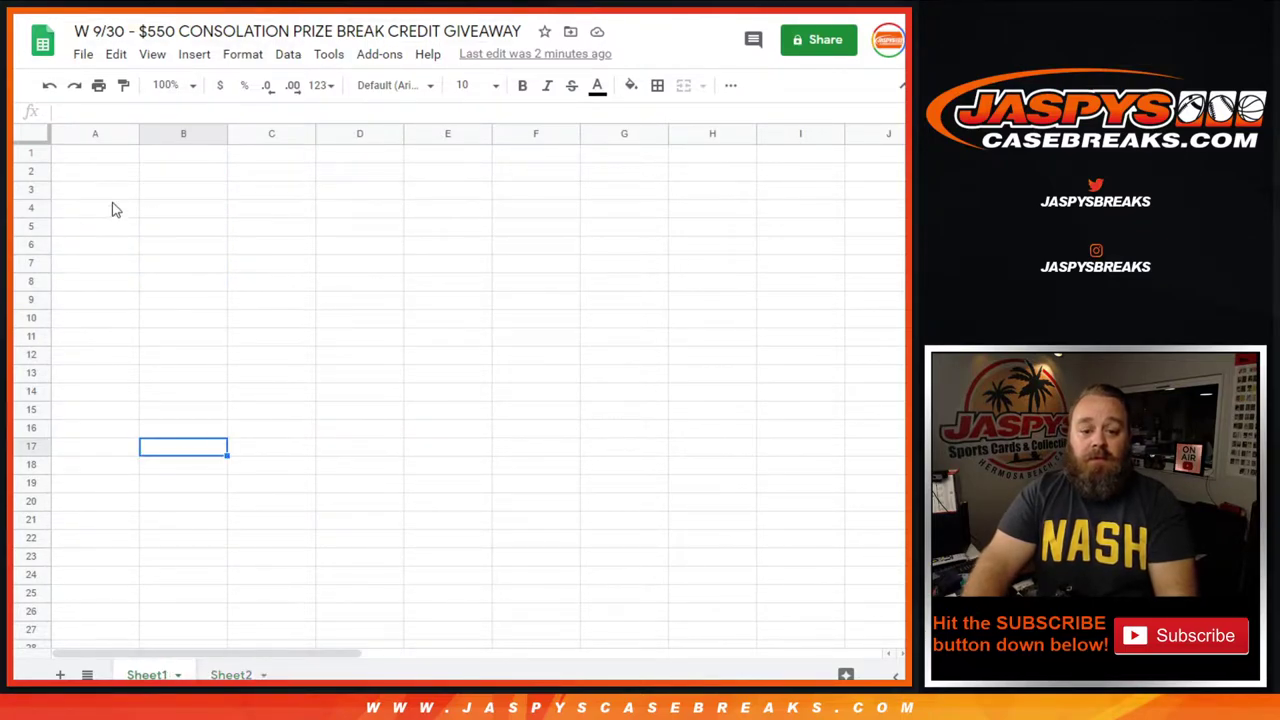
left_click(105, 155)
right_click(105, 155)
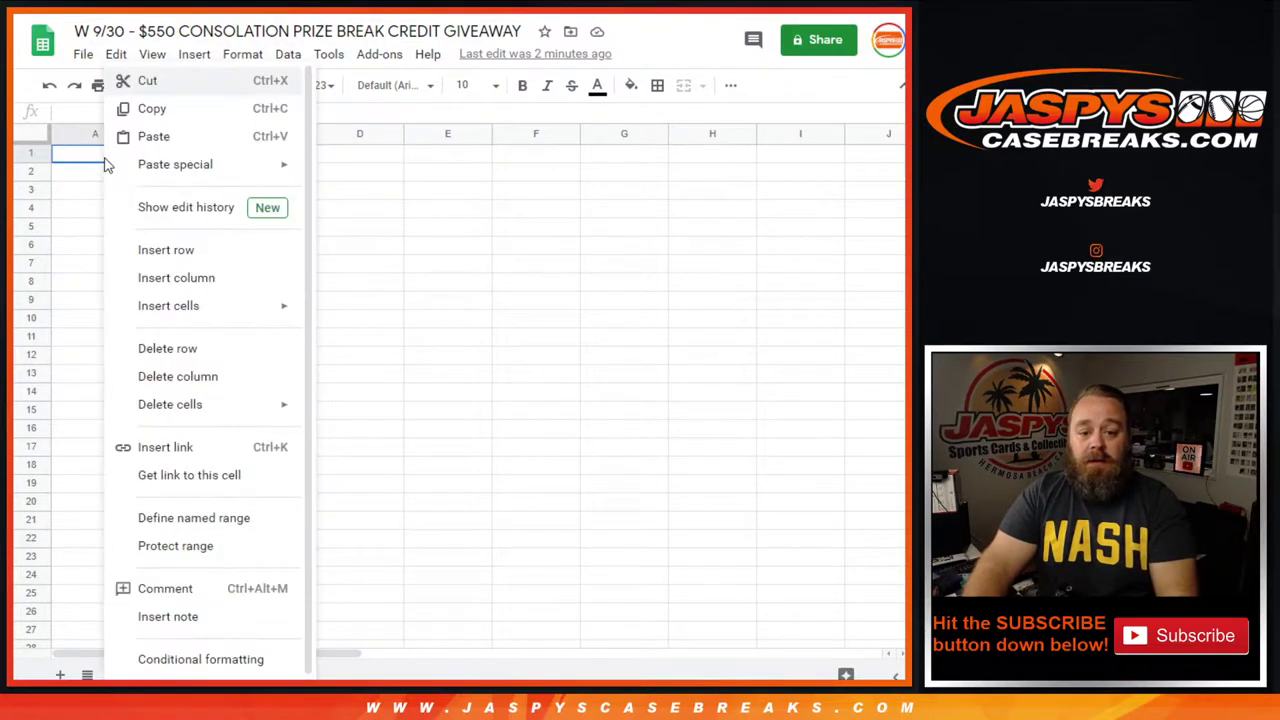
left_click(153, 136)
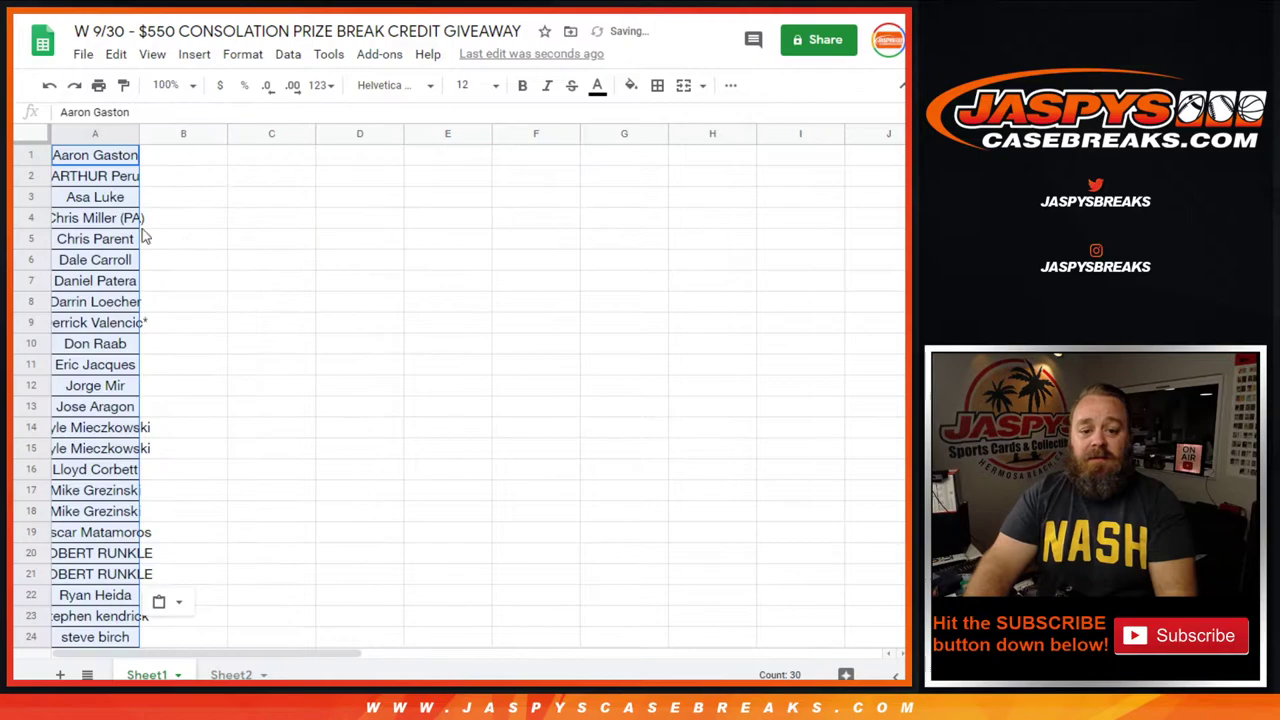
left_click(35, 135)
double_click(138, 133)
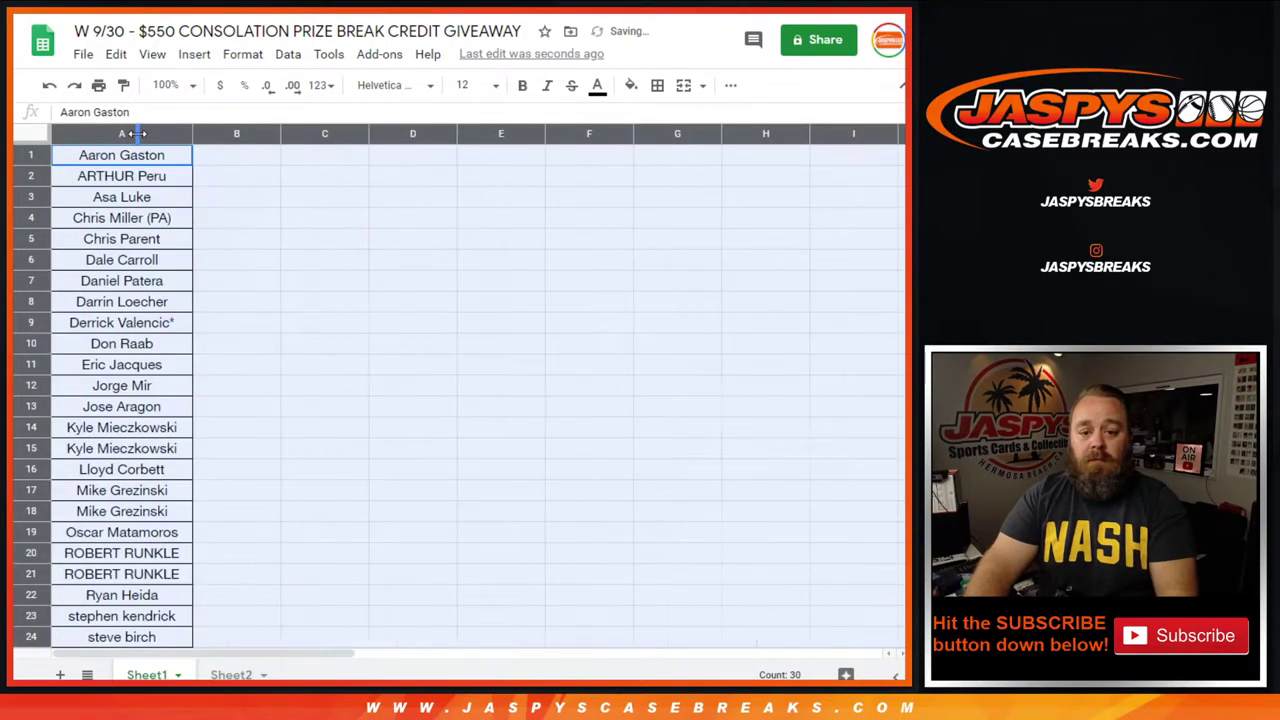
Delete the early-bird row 26, leaving the last name in A29
scroll(181, 469, "down", 2)
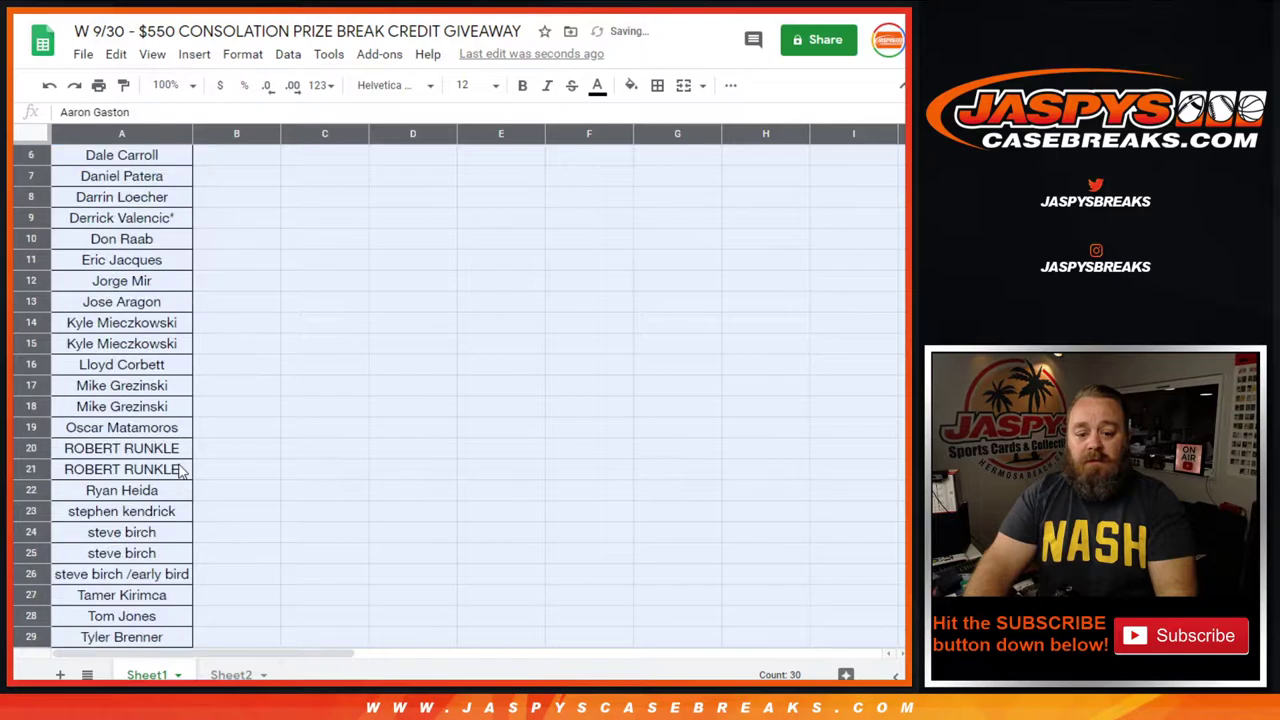
left_click(30, 576)
right_click(30, 576)
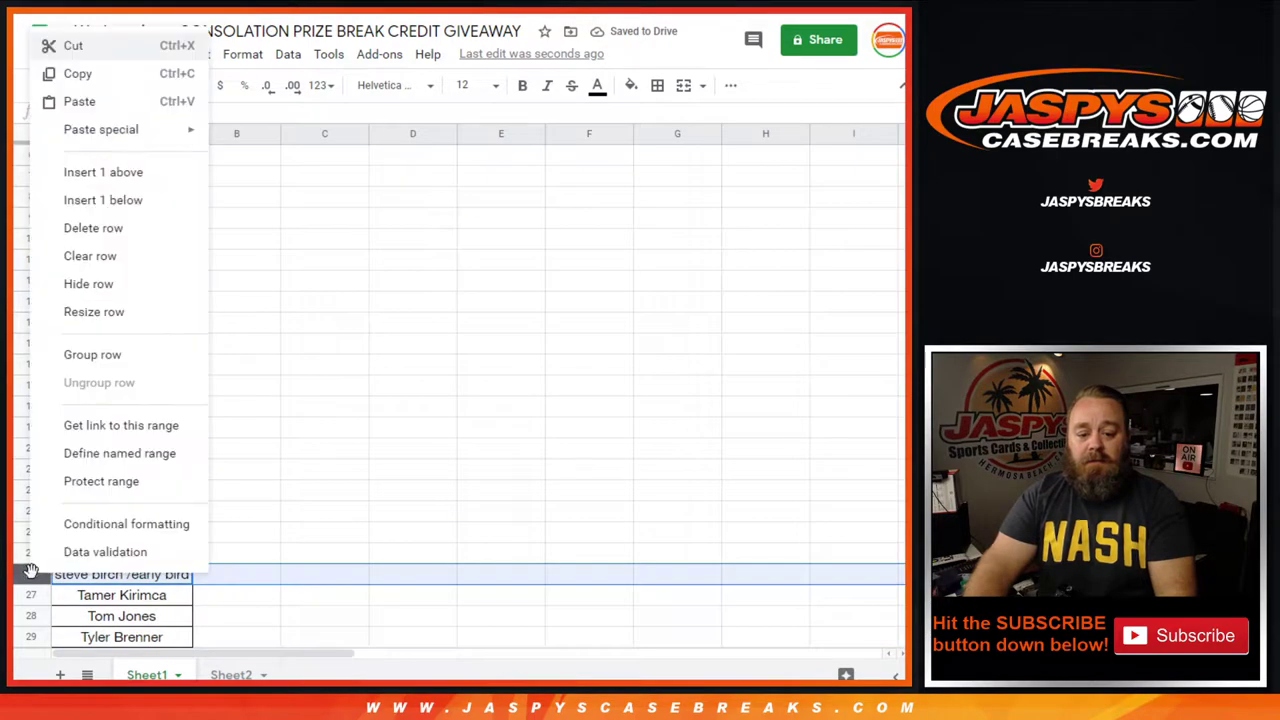
left_click(106, 228)
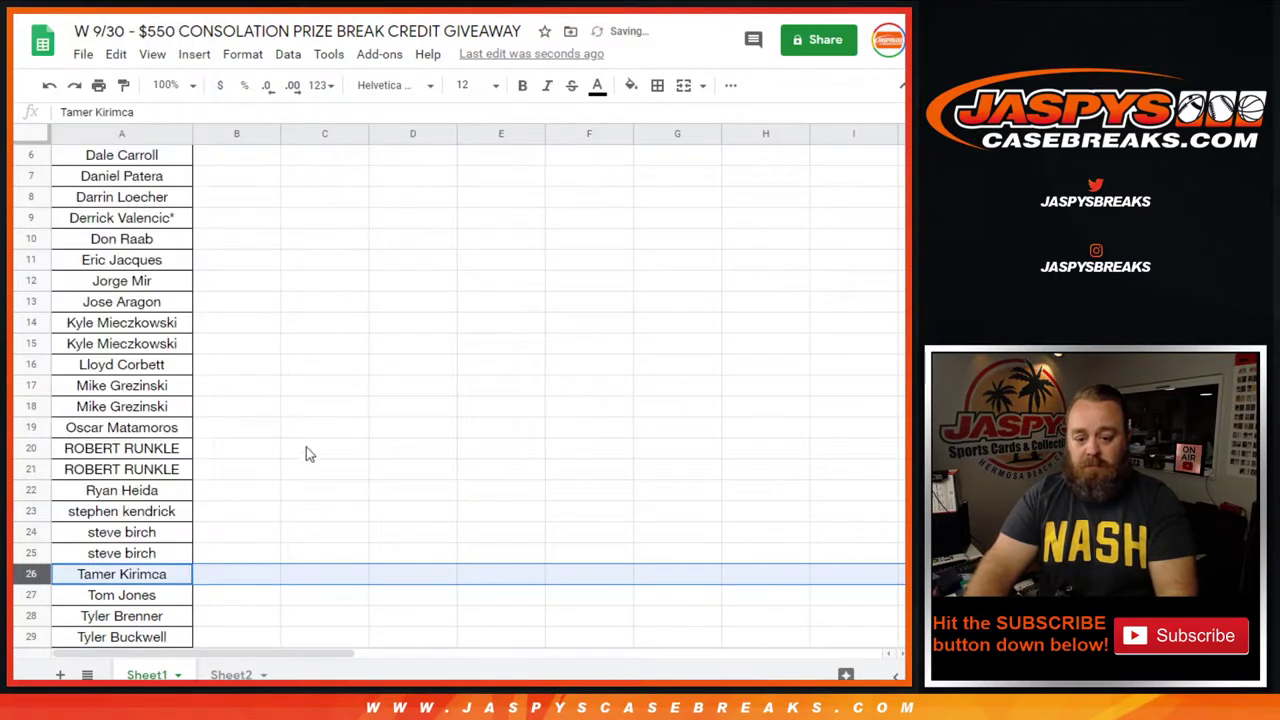
left_click(306, 450)
scroll(308, 467, "down", 2)
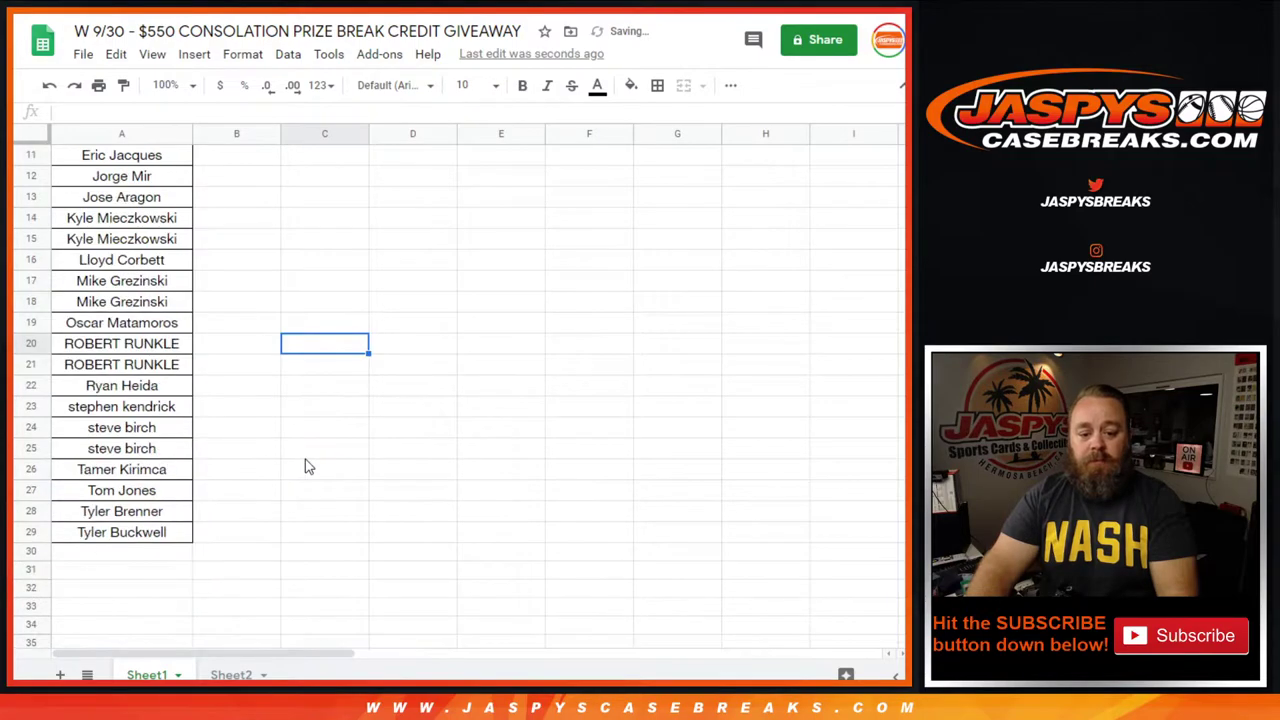
left_click(134, 532)
scroll(137, 527, "up", 4)
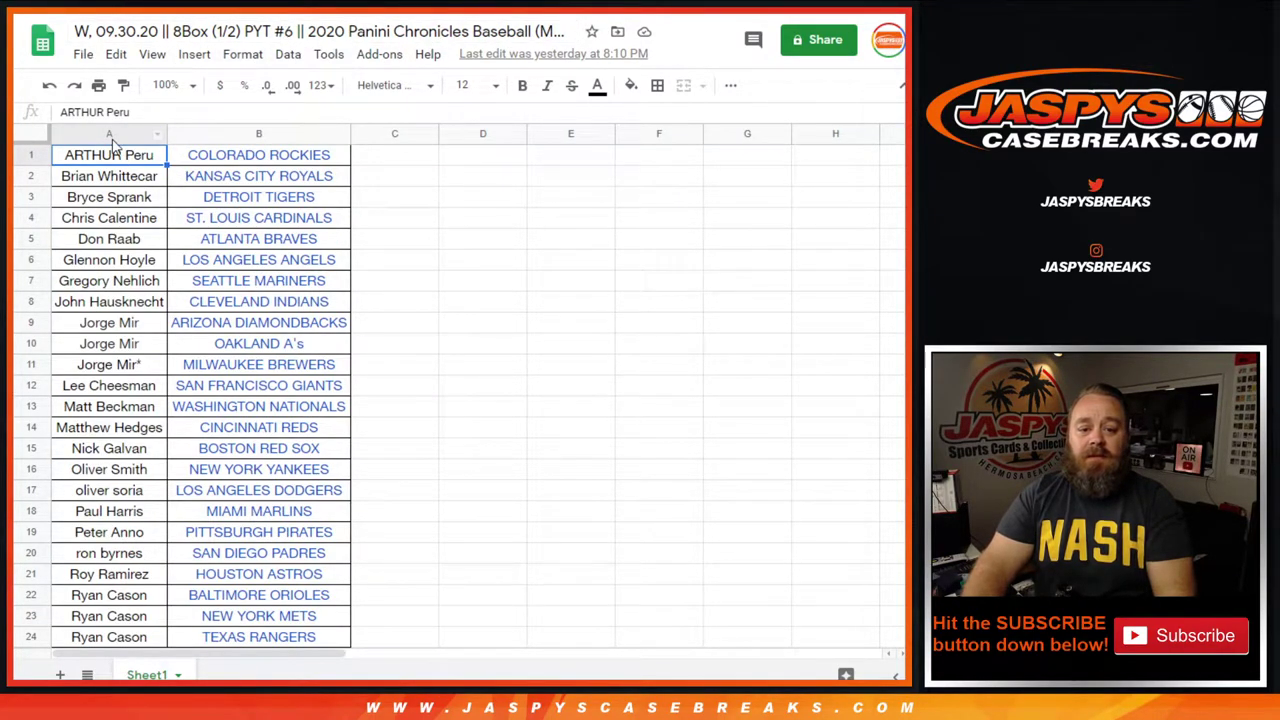
Copy the 30 PYT #6 Chronicles Baseball names from A1:A30
left_click_drag(125, 160, 155, 645)
scroll(152, 651, "down", 3)
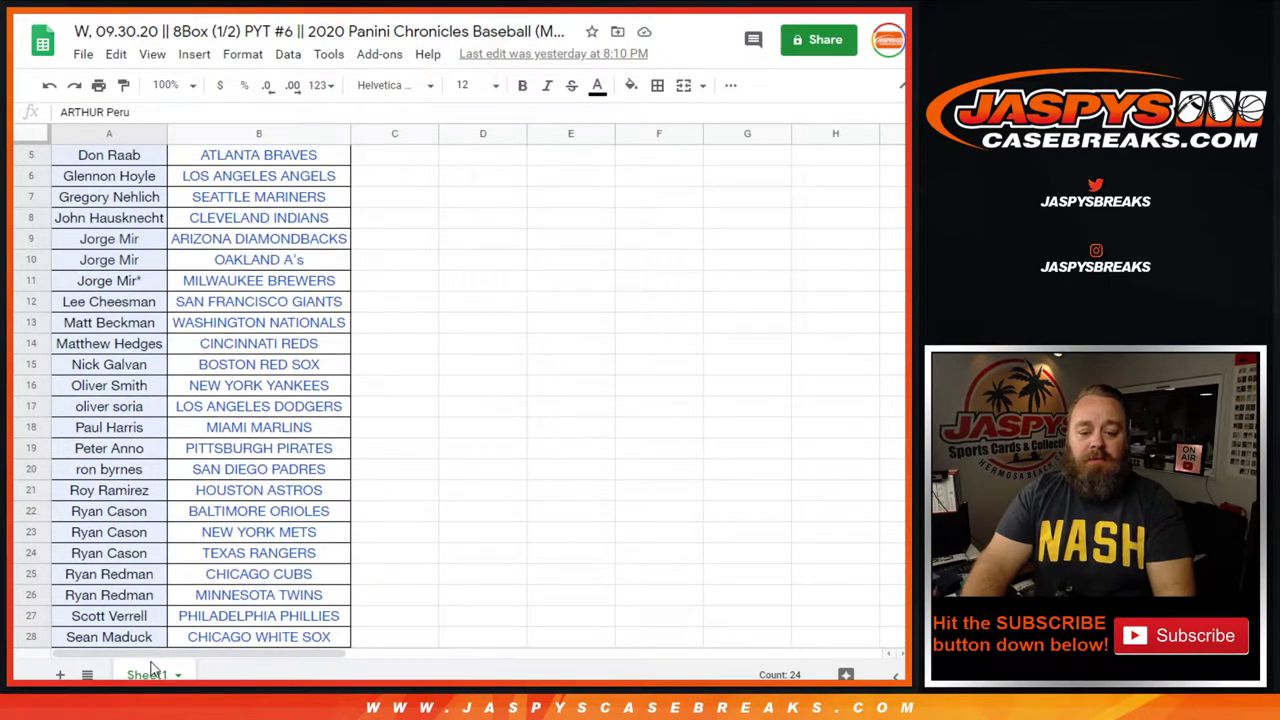
left_click(138, 583, "shift")
right_click(135, 585)
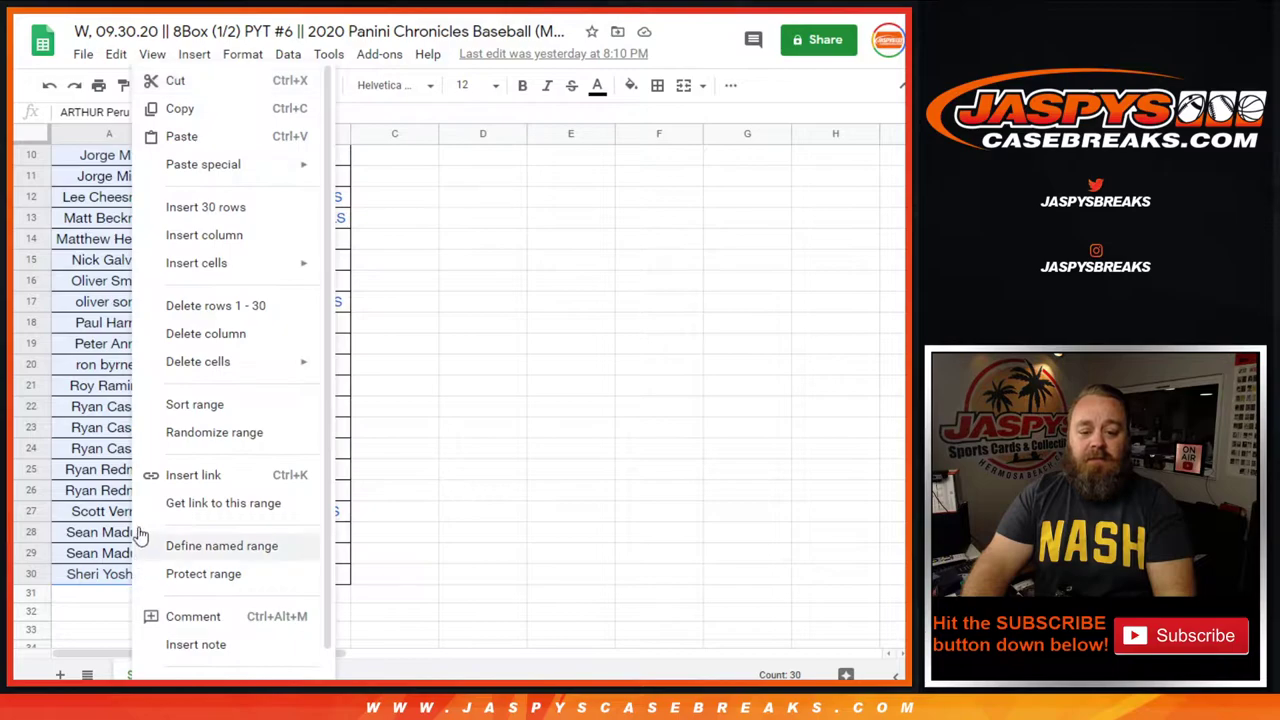
left_click(172, 109)
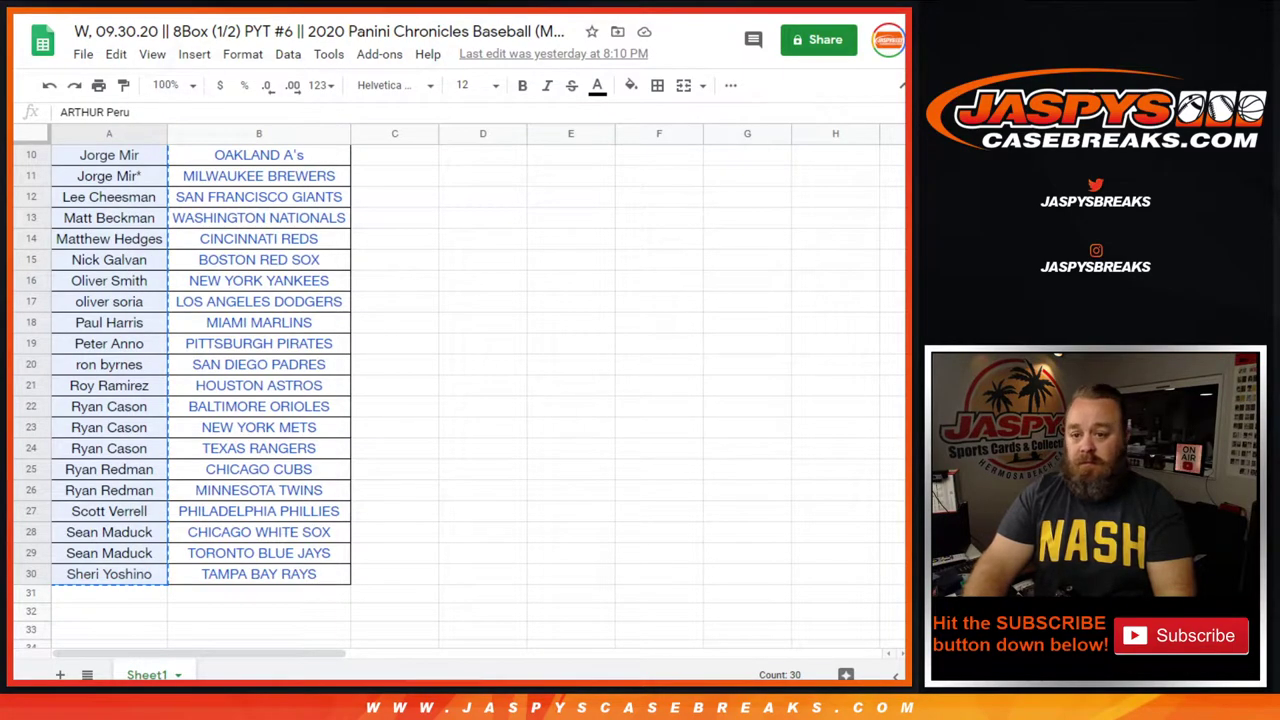
Paste the PYT #6 names into the giveaway list starting at A30
key("ctrl+Tab")
scroll(262, 348, "down", 4)
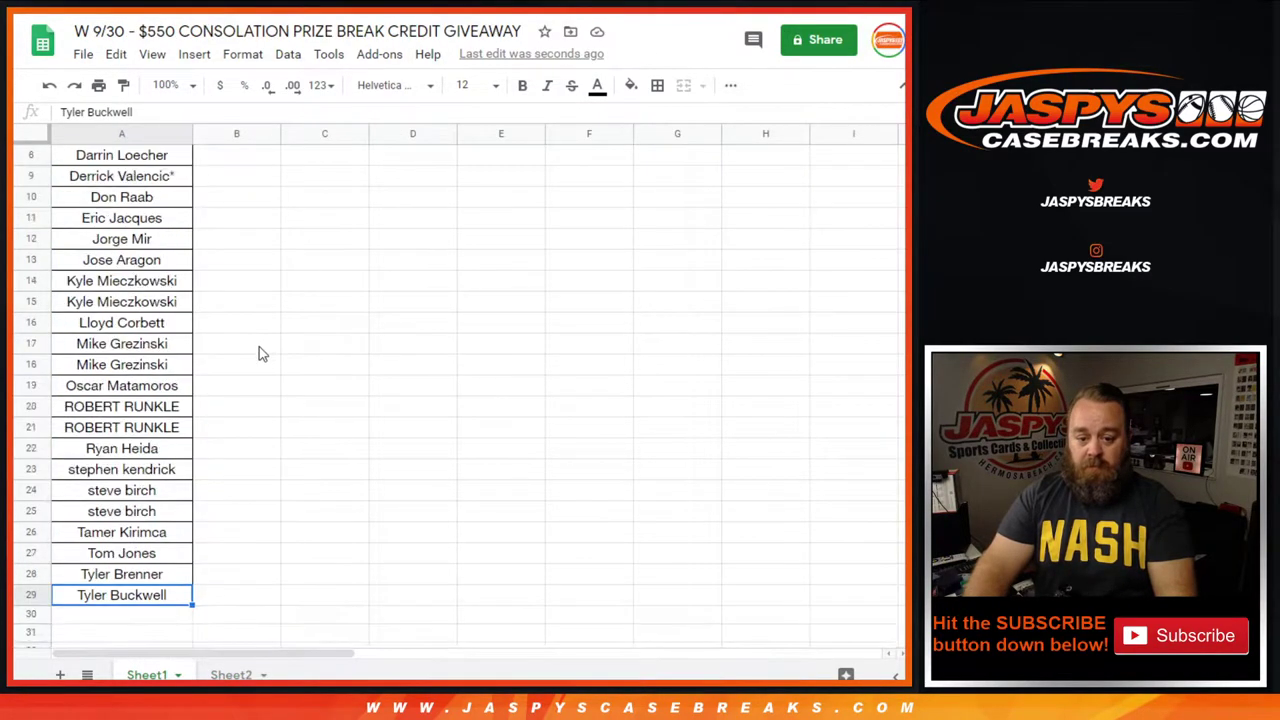
left_click(130, 516)
right_click(130, 516)
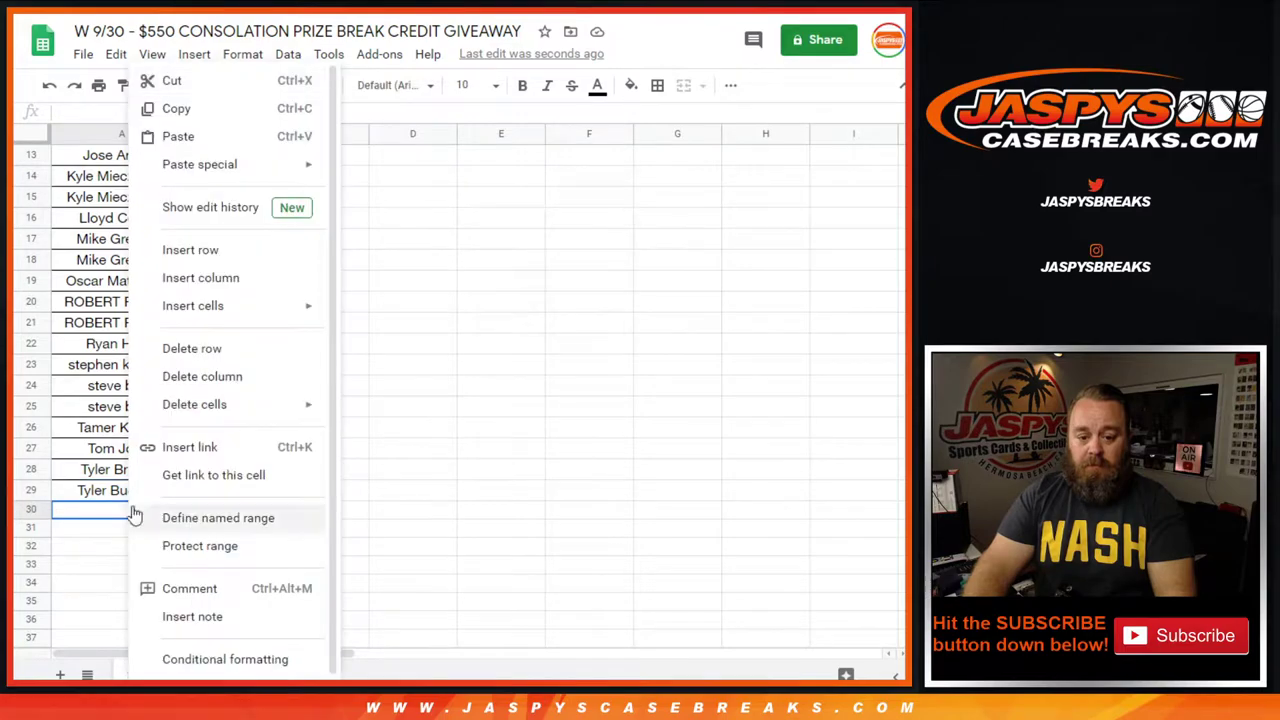
left_click(190, 137)
scroll(244, 251, "down", 7)
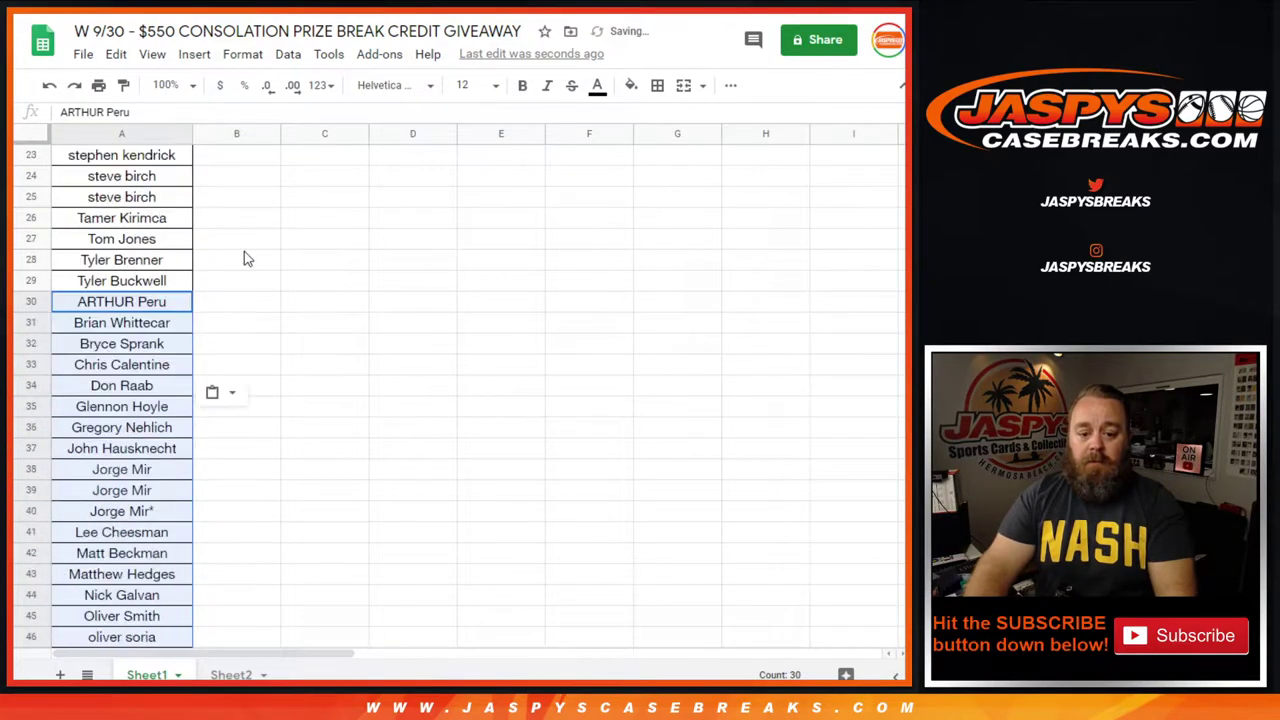
scroll(244, 258, "down", 3)
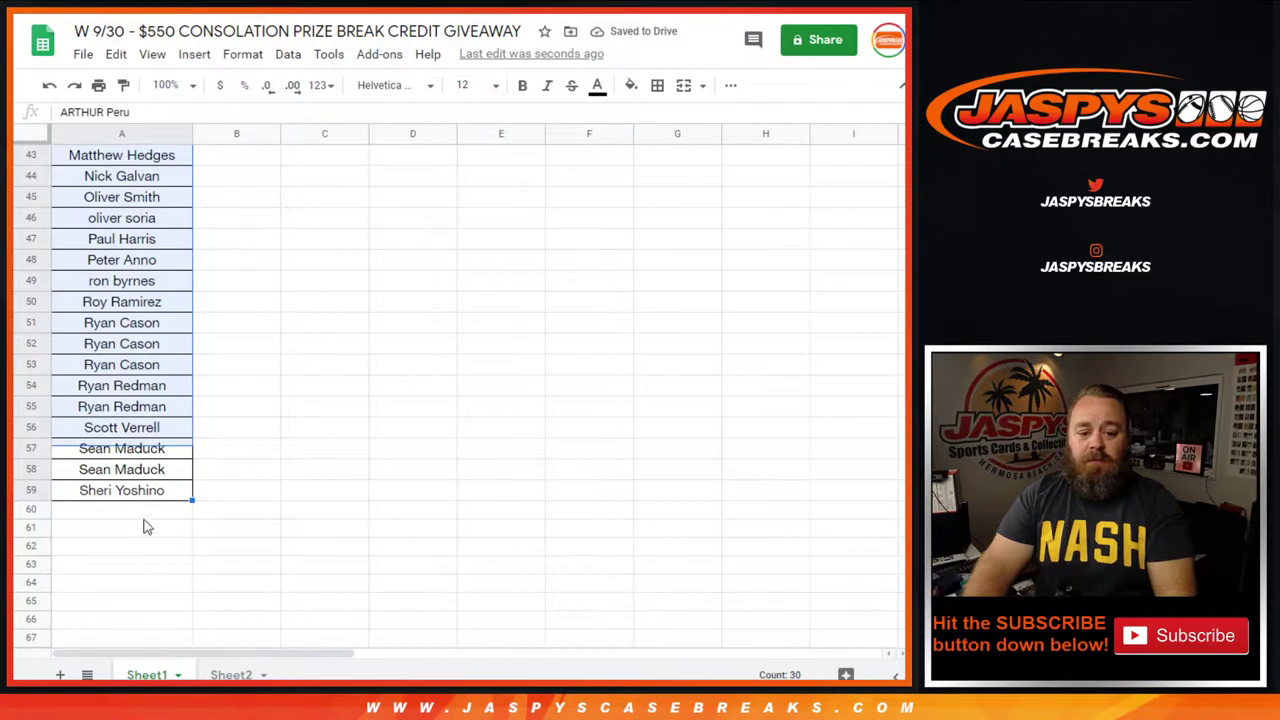
left_click(142, 494)
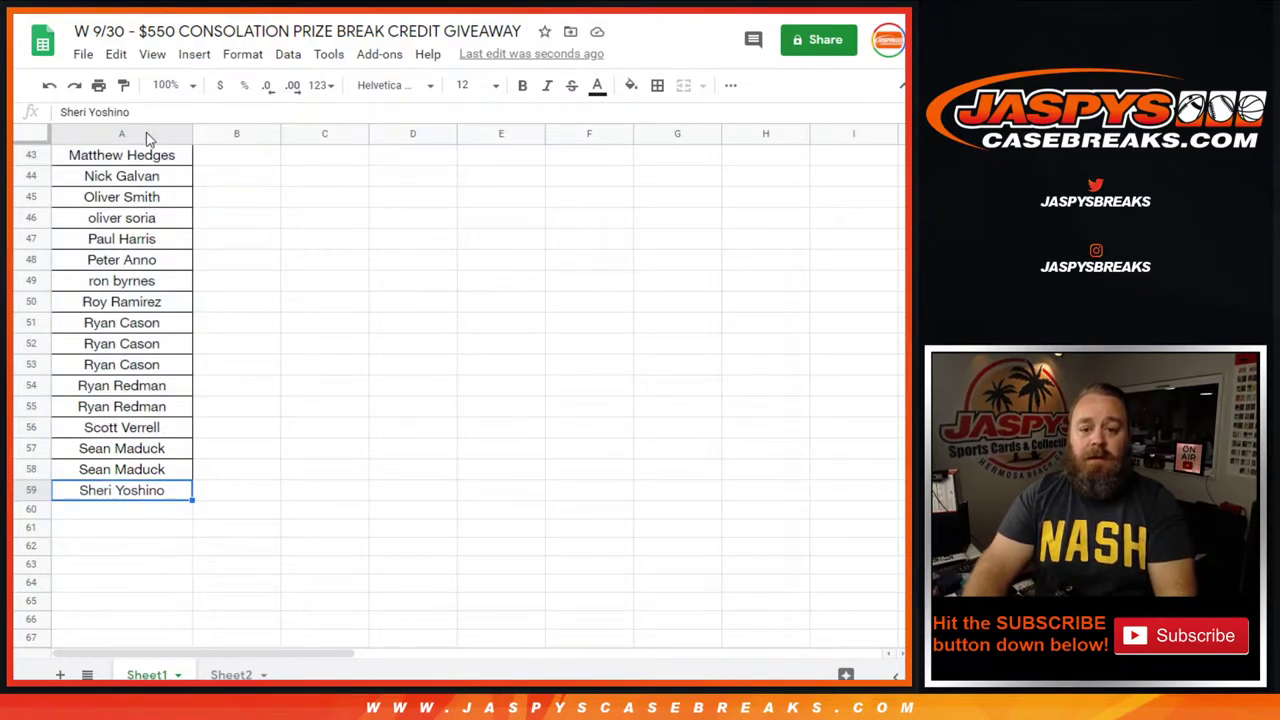
key("ctrl+Tab")
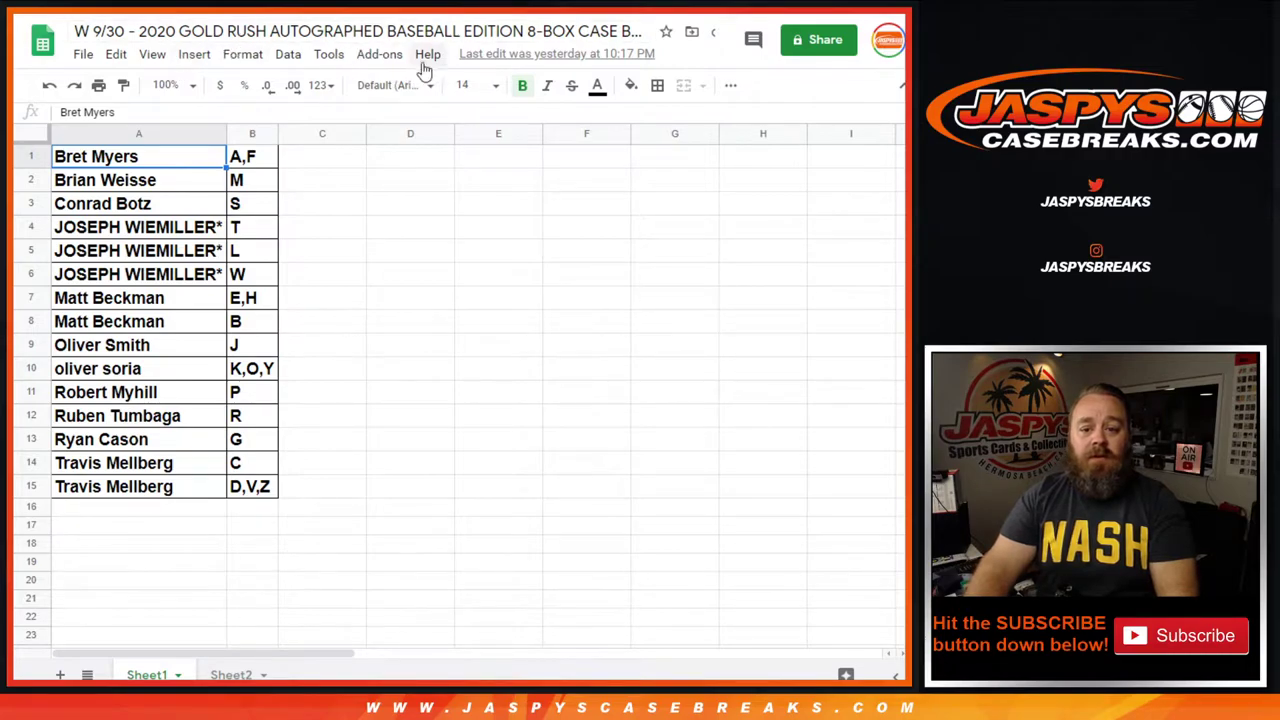
Copy the 15 Gold Rush break names from A1:A15
left_click_drag(170, 165, 200, 486)
right_click(200, 490)
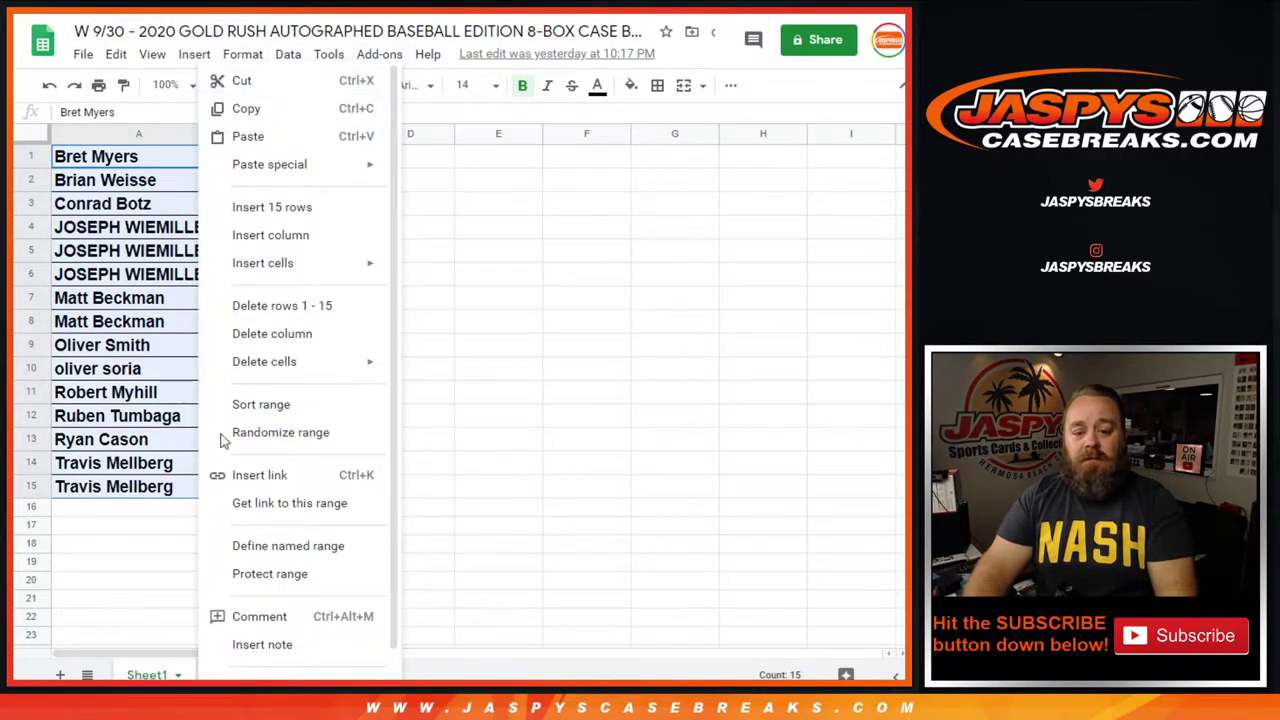
left_click(246, 110)
Paste the 15 Gold Rush names into giveaway rows 60–74 starting at A60
key("ctrl+Tab")
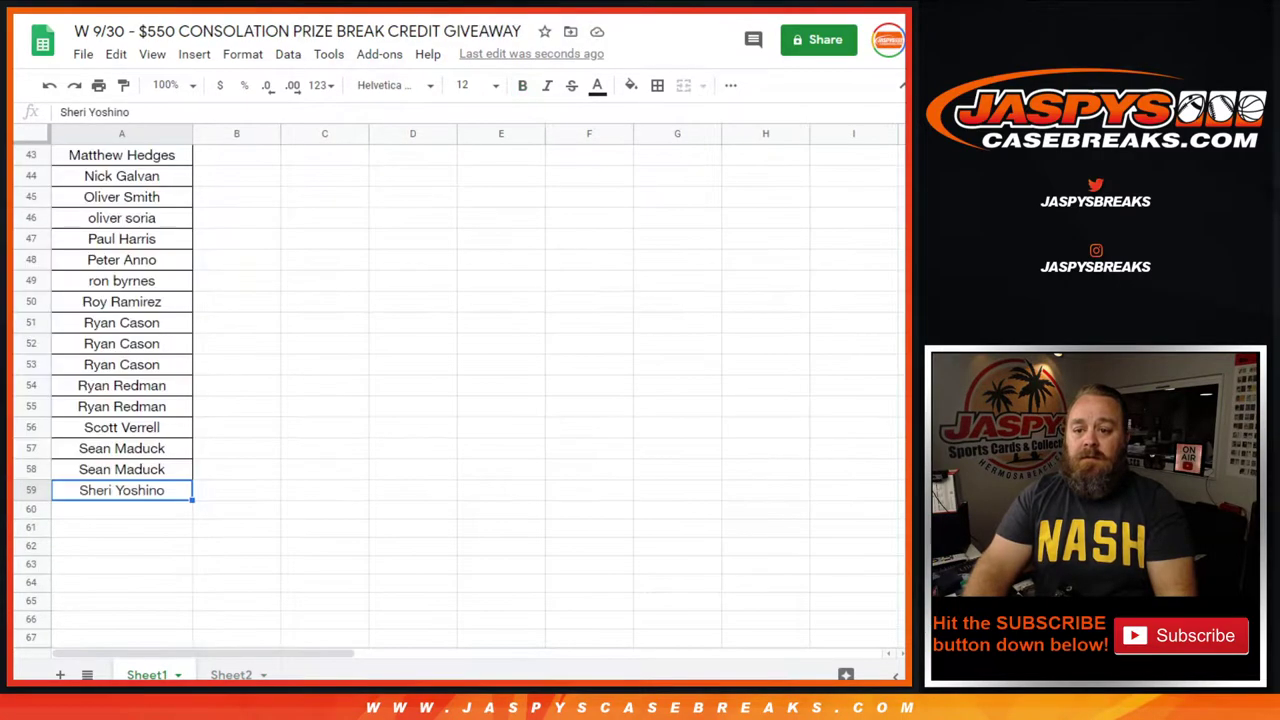
left_click(135, 512)
right_click(135, 512)
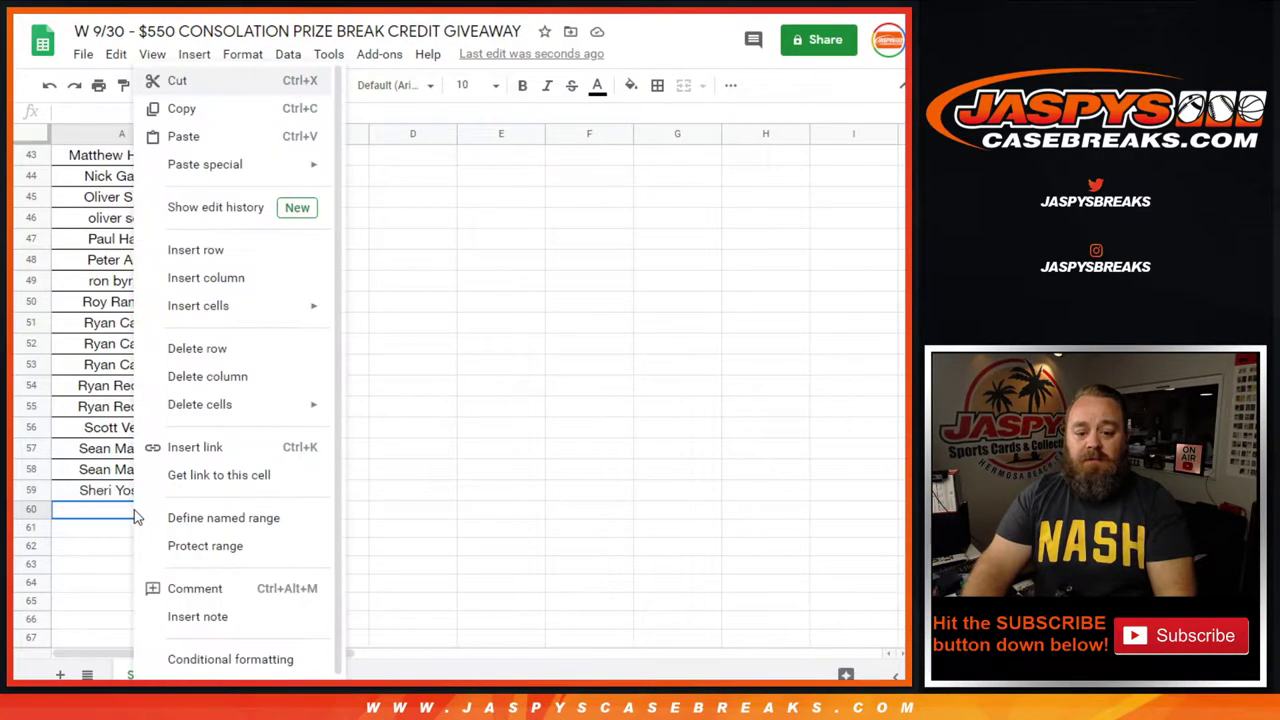
left_click(195, 138)
scroll(186, 380, "down", 6)
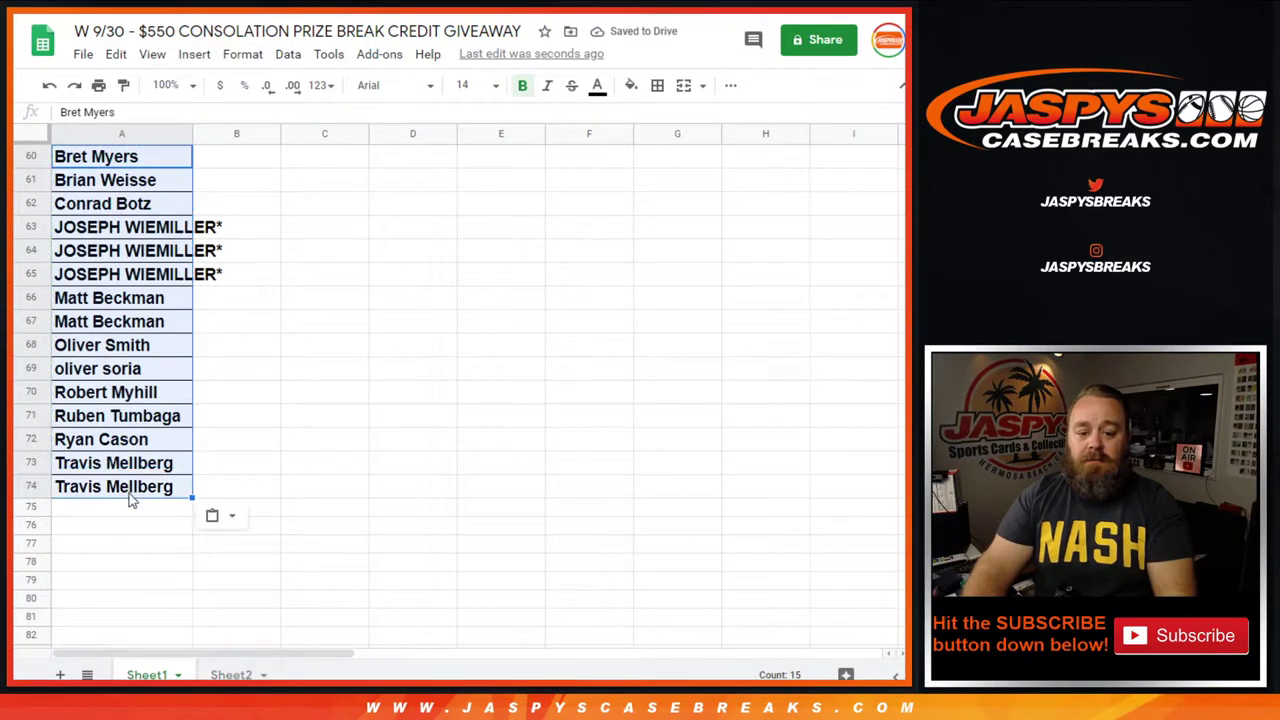
left_click(124, 494)
left_click(131, 510)
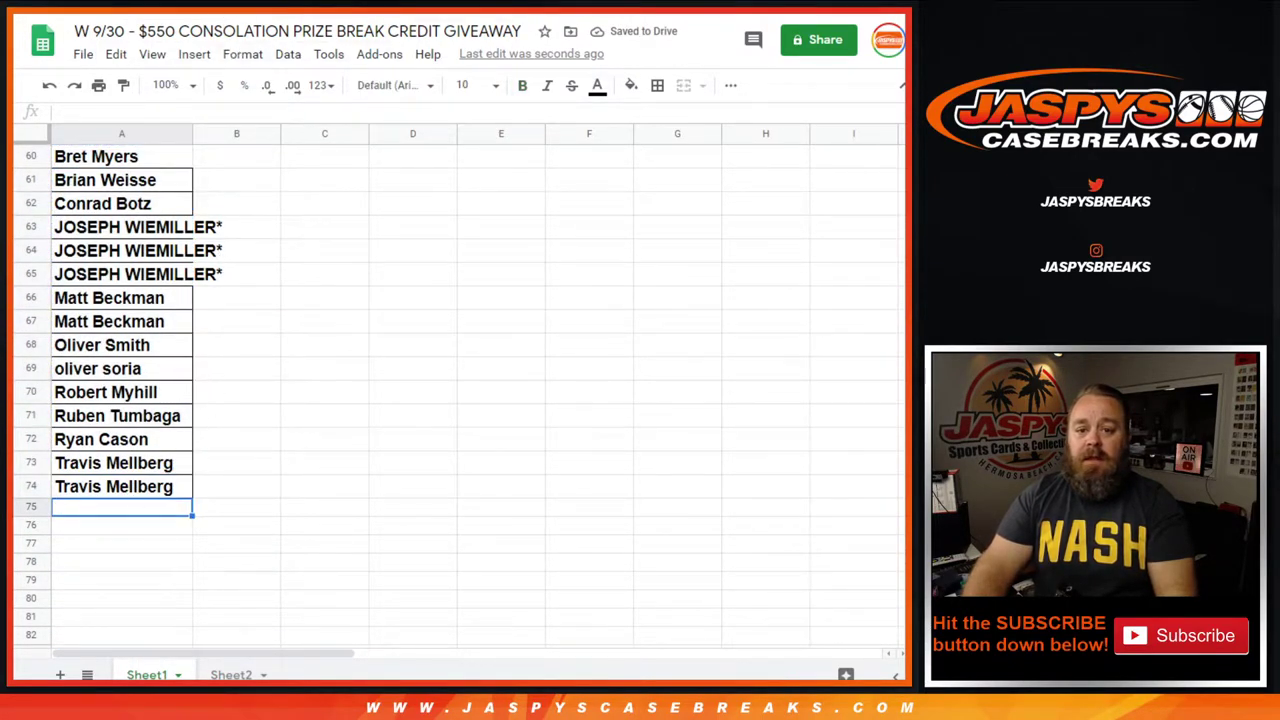
key("ctrl+Tab")
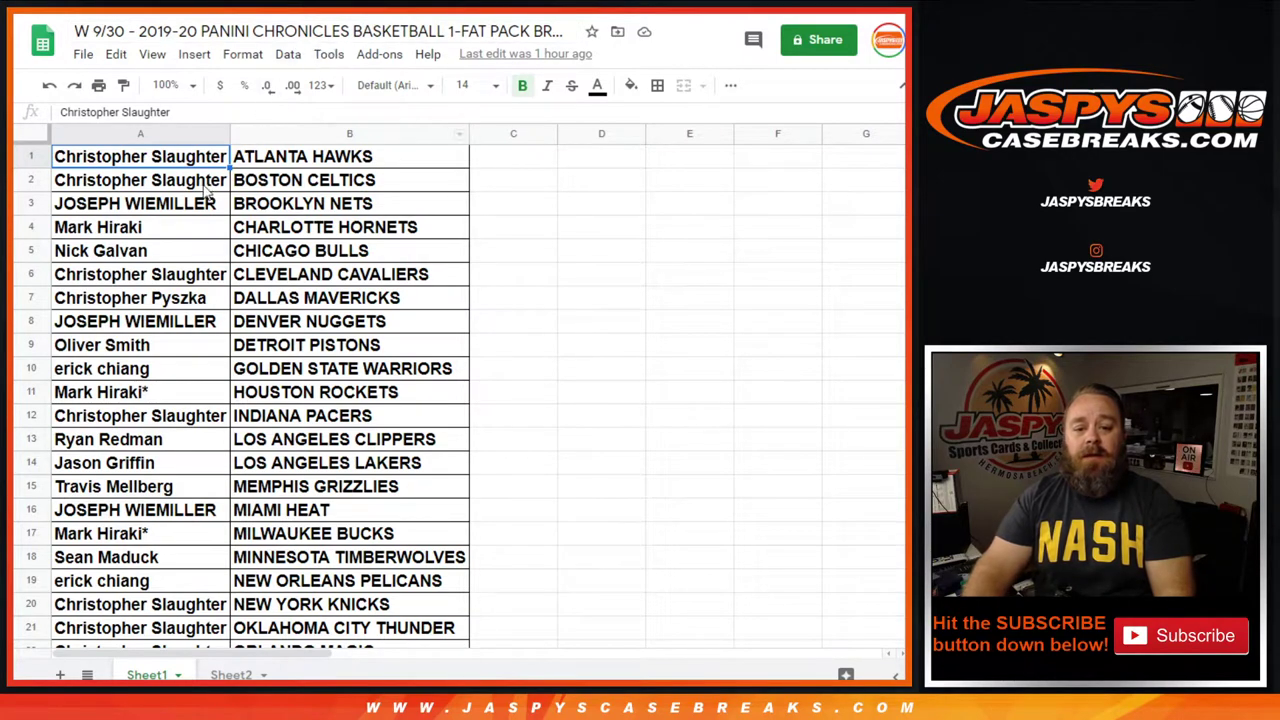
Copy the 30 Chronicles Basketball names from A1:A30
left_click_drag(163, 158, 196, 600)
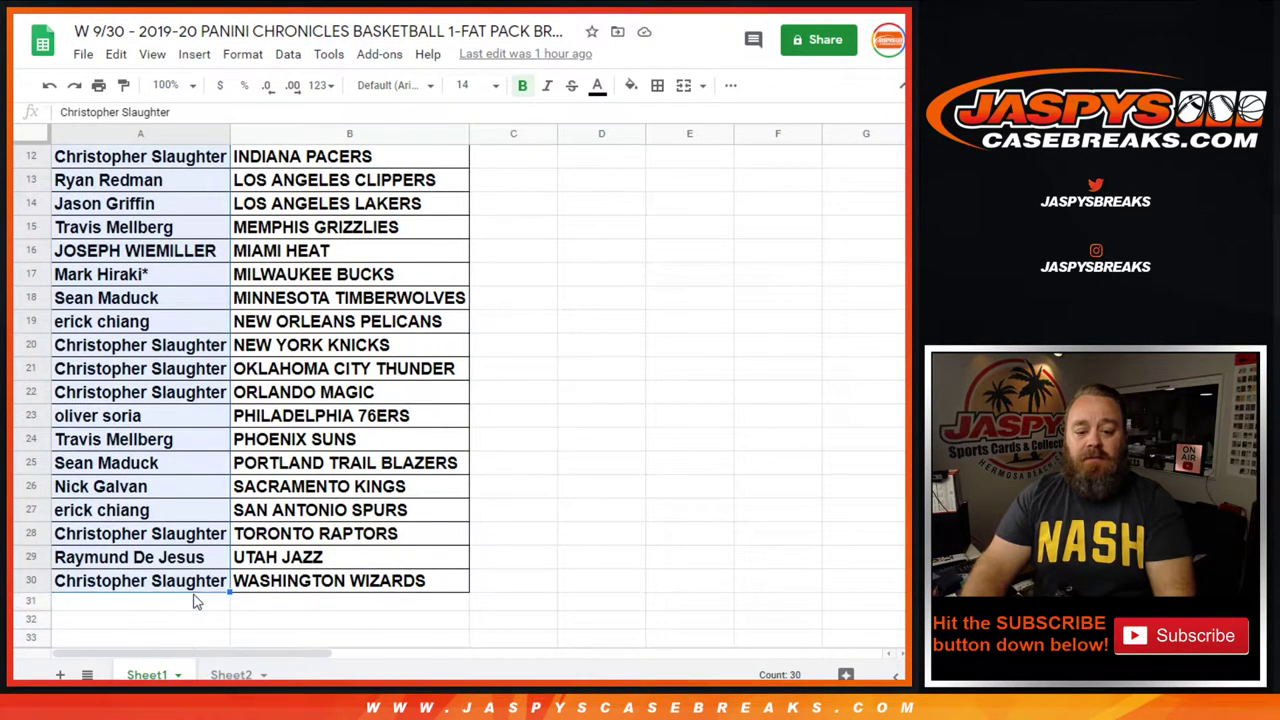
right_click(190, 589)
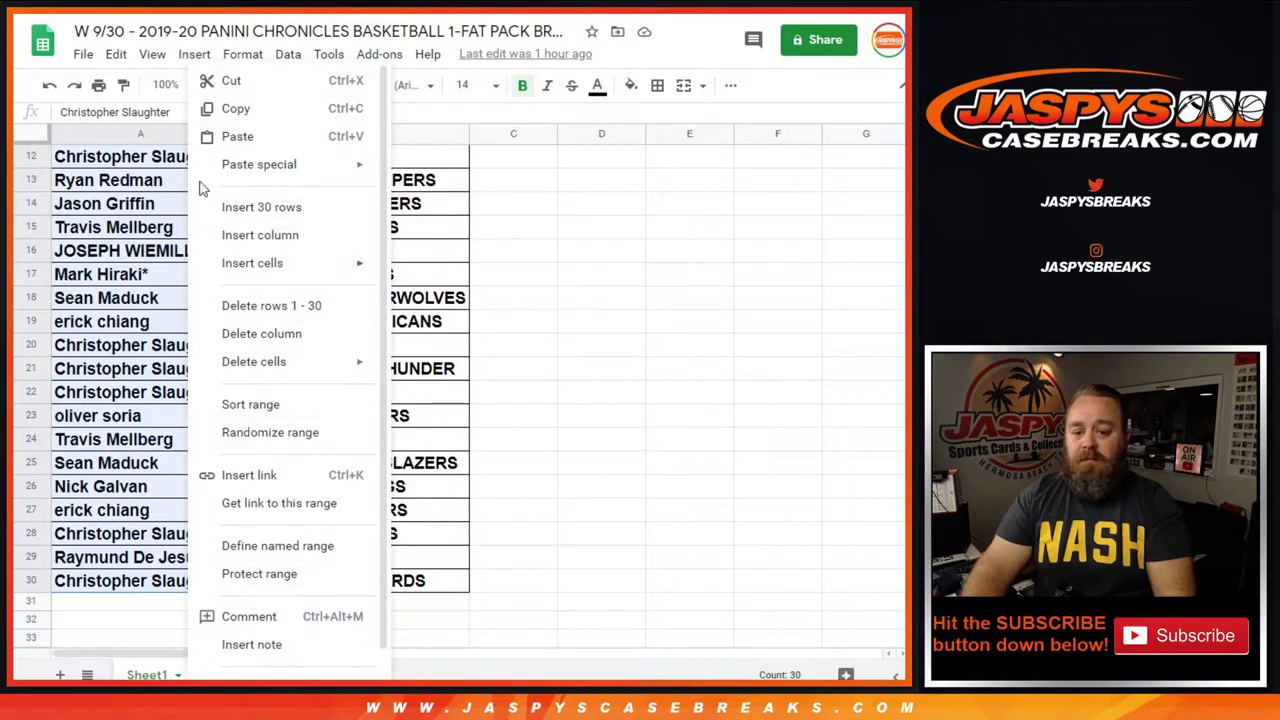
left_click(237, 110)
Paste the Chronicles Basketball names into giveaway rows 75–104 starting at A75
key("ctrl+Tab")
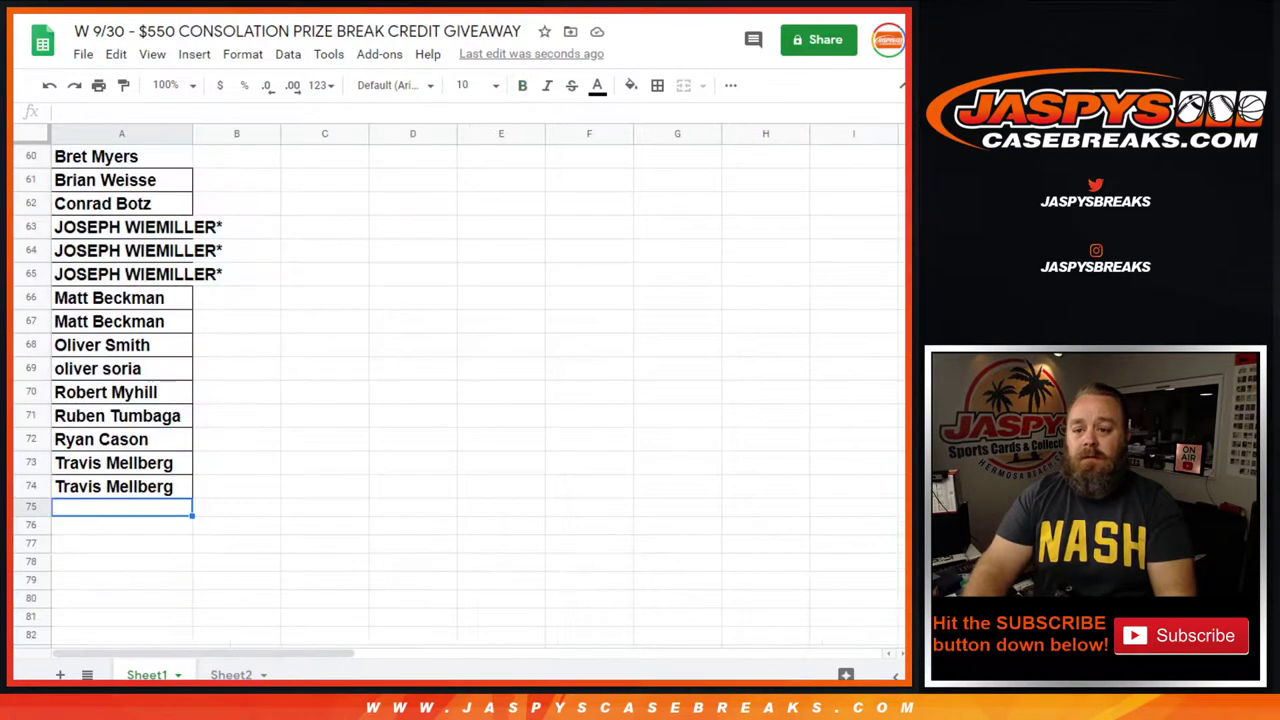
right_click(128, 517)
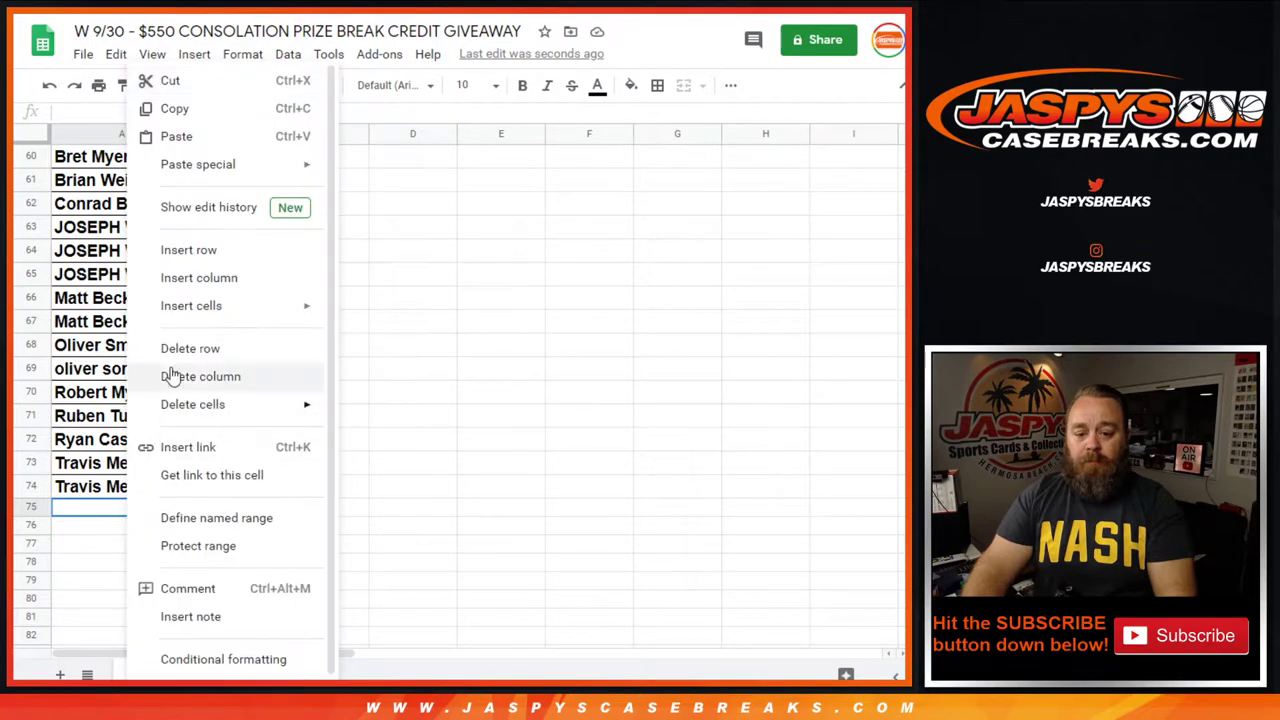
left_click(186, 136)
scroll(239, 500, "down", 10)
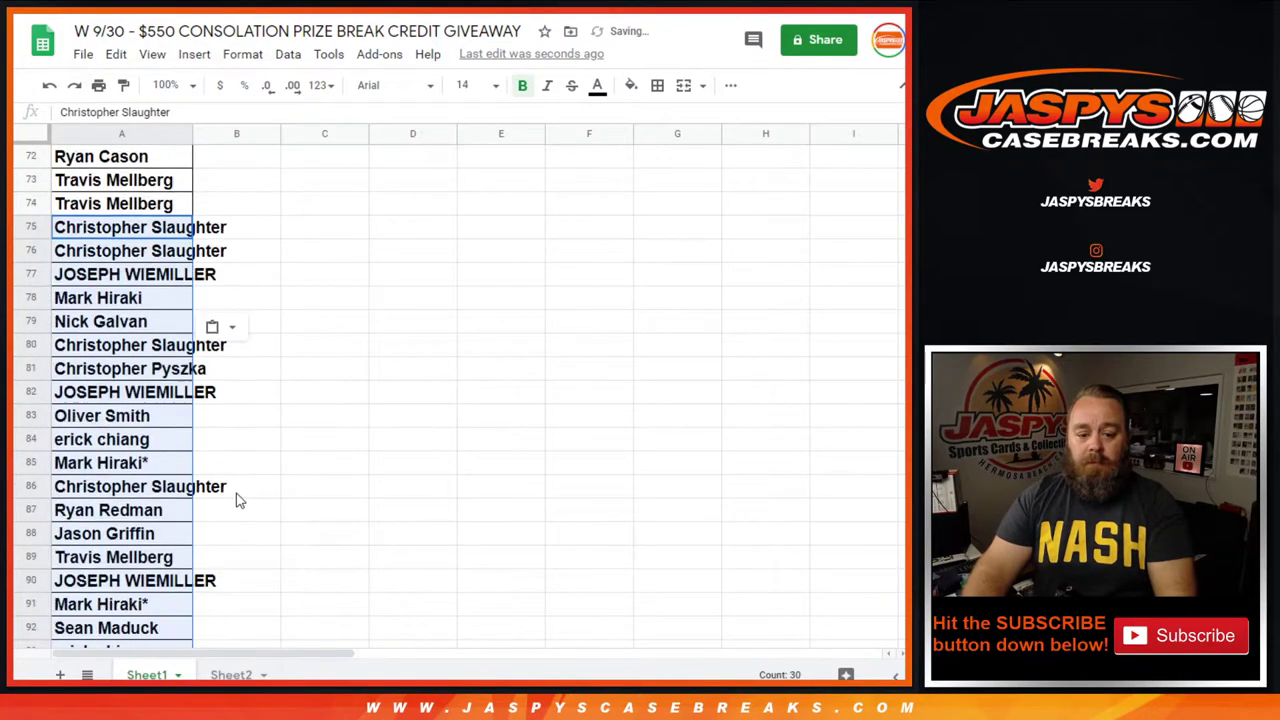
left_click(143, 488)
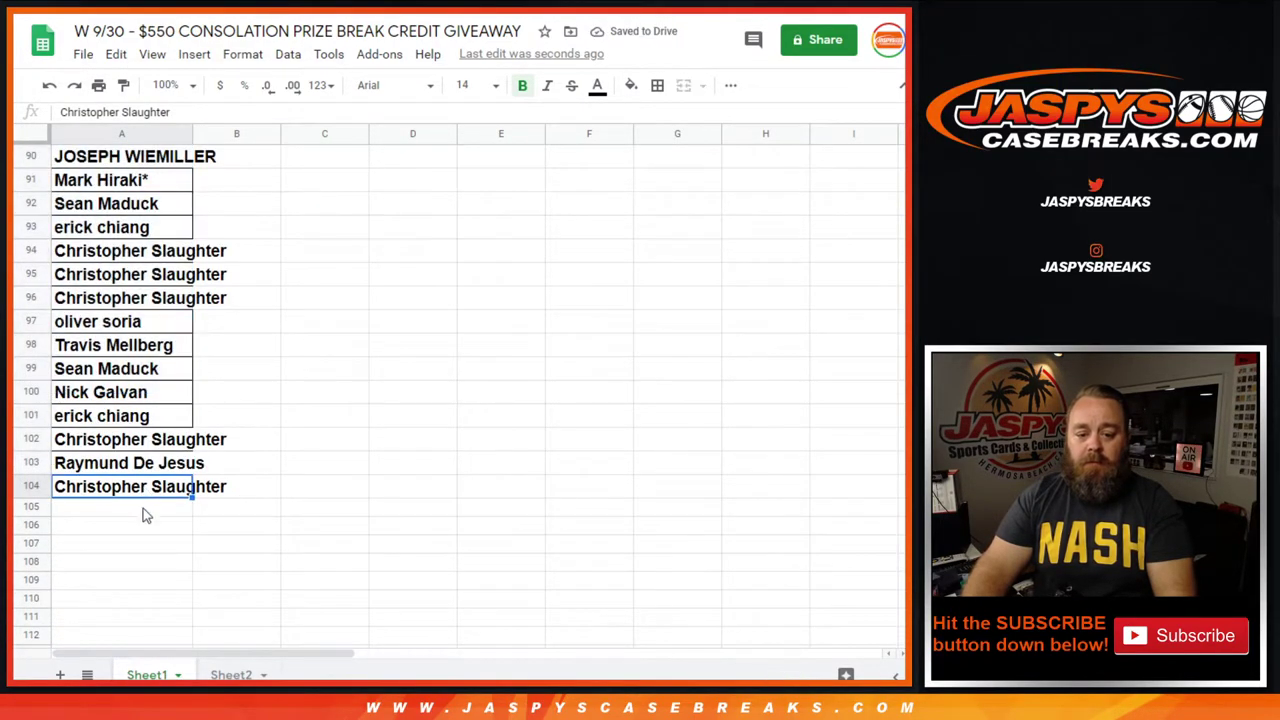
left_click(143, 508)
Copy the 30 names in A1:A30 of the 14-Box Bank Shot mixer sheet
key("ctrl+Tab")
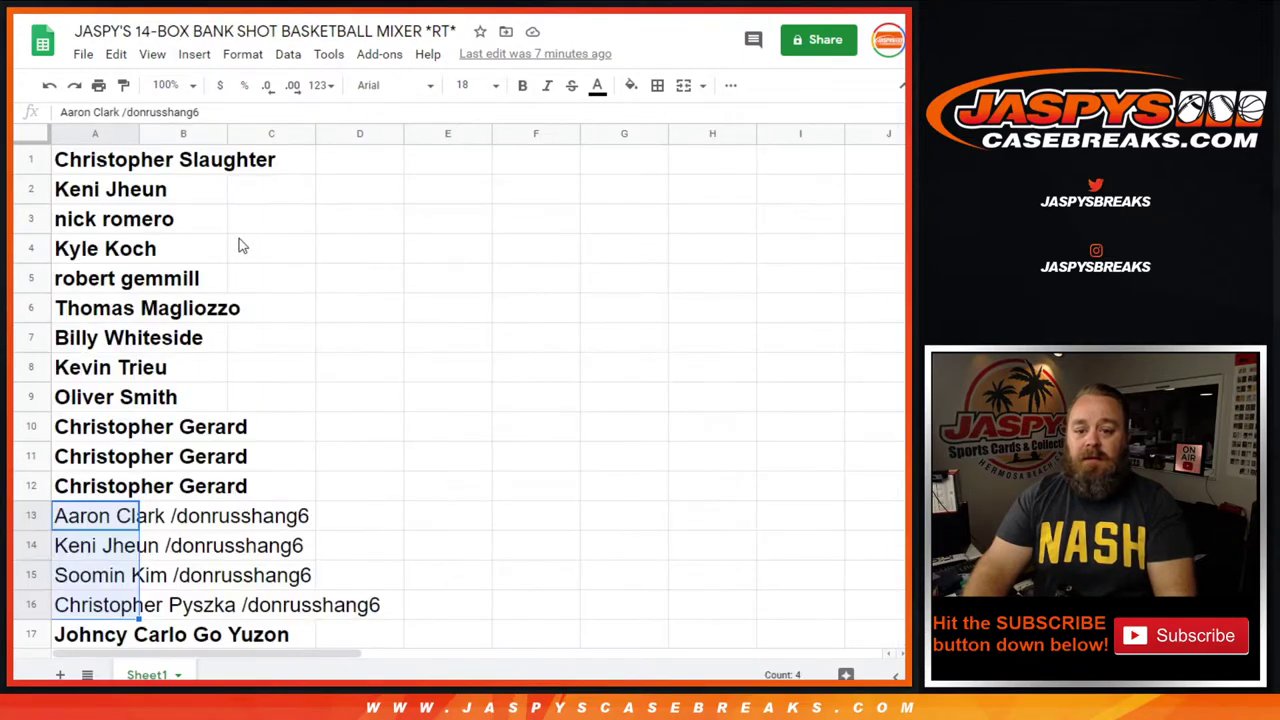
left_click(97, 163)
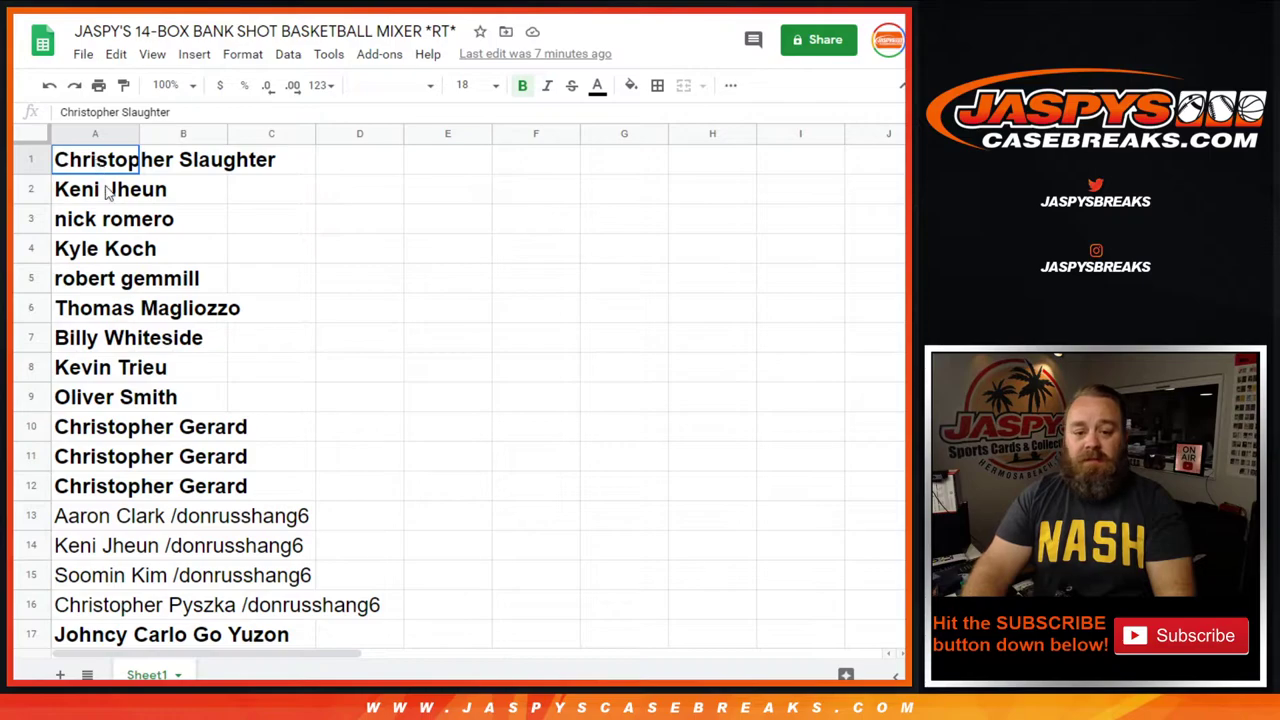
left_click_drag(108, 193, 114, 584)
right_click(114, 584)
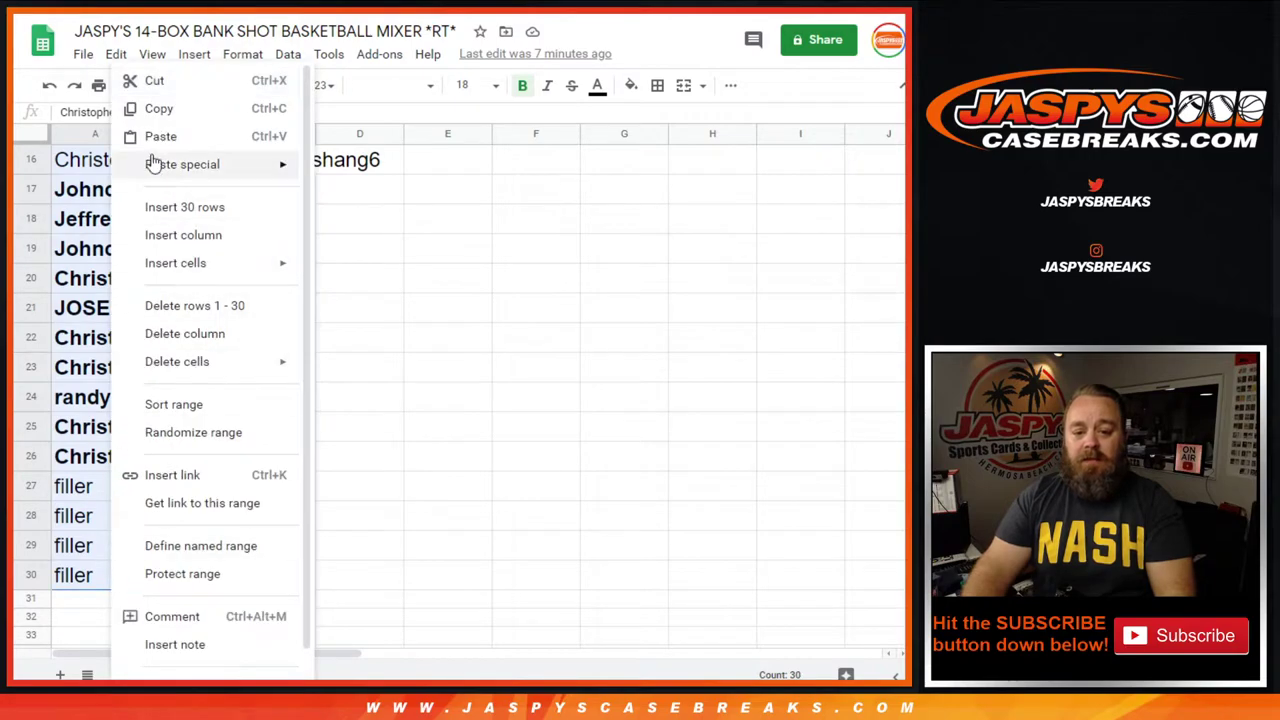
left_click(163, 110)
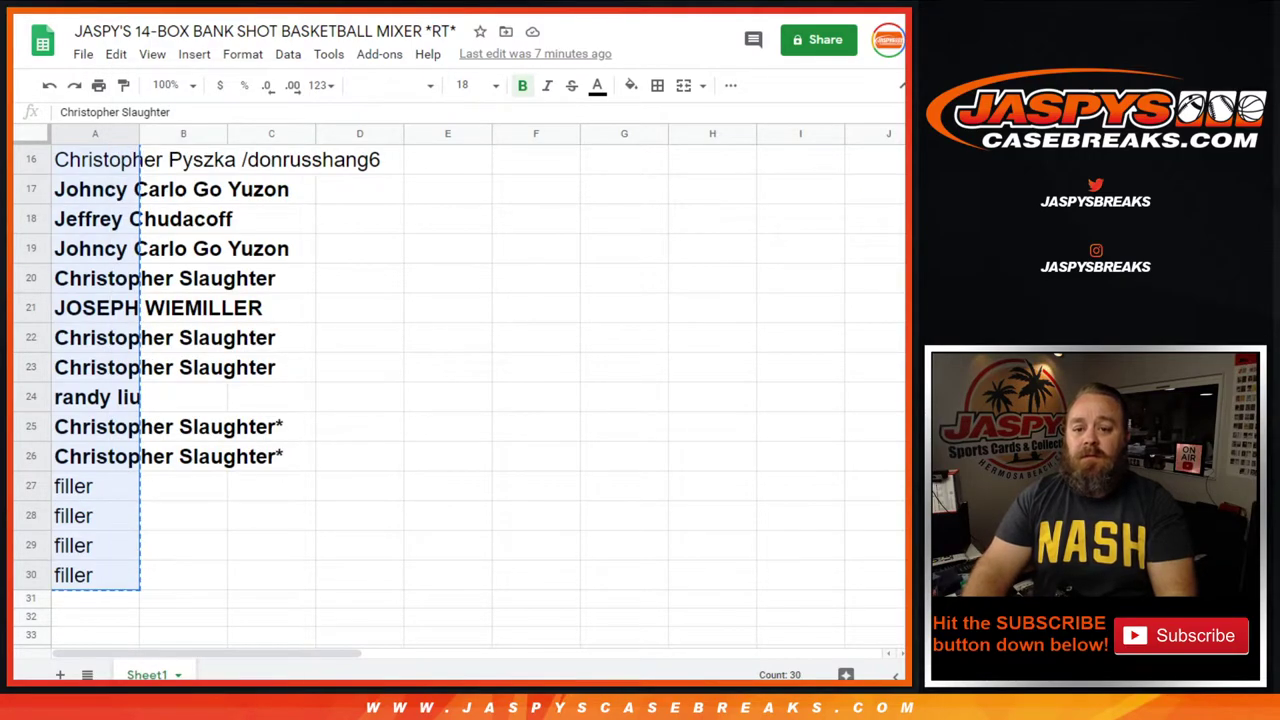
Paste the Bank Shot names at A105, then select filler cells A131:A134
key("ctrl+Tab")
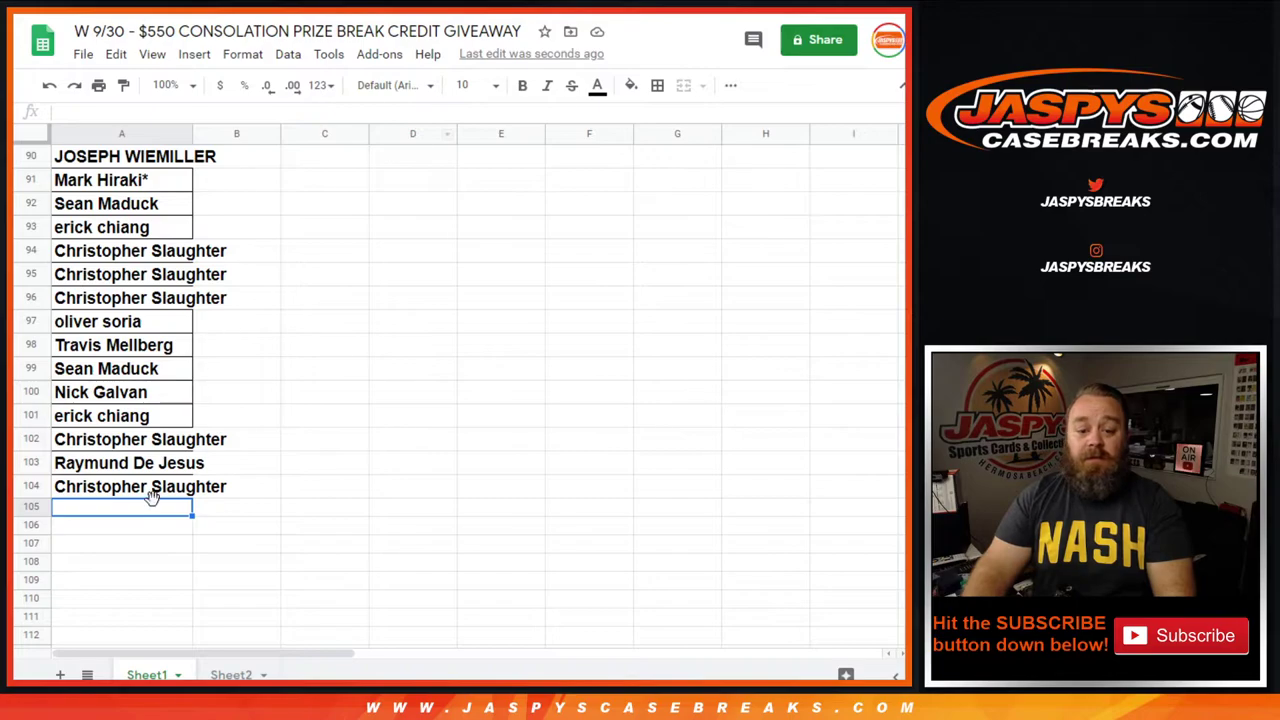
right_click(141, 517)
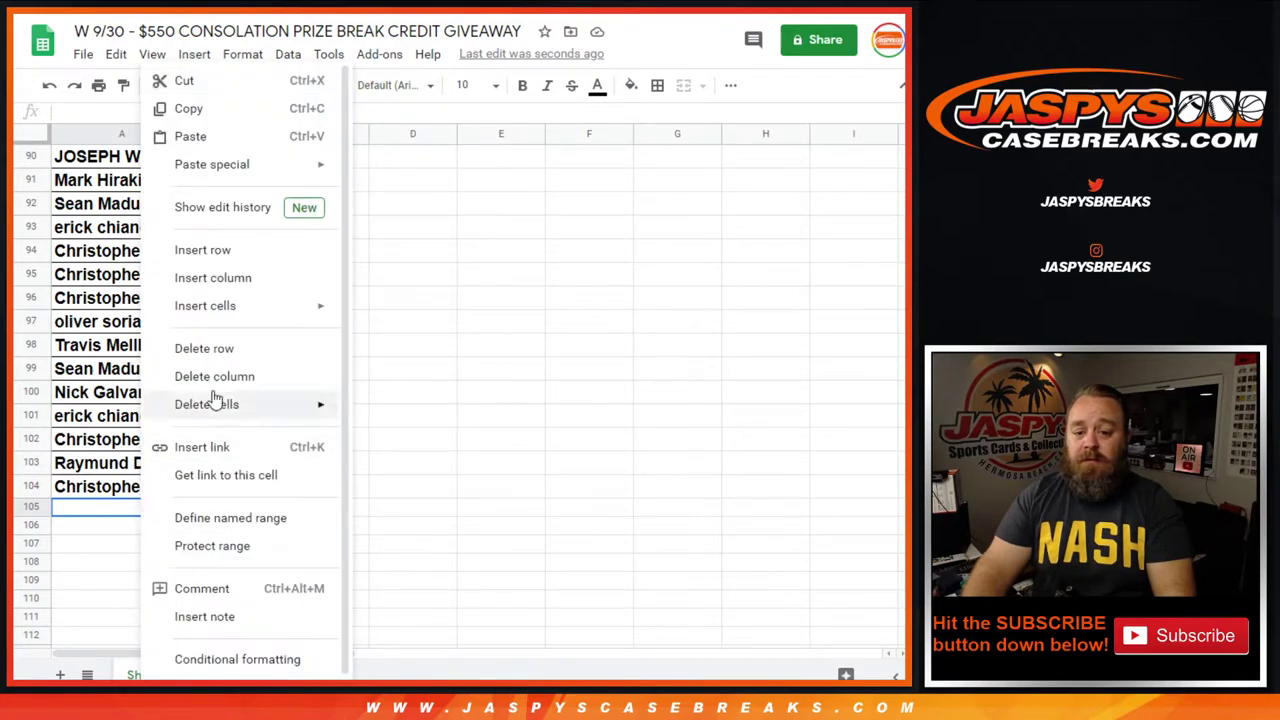
left_click(193, 136)
scroll(157, 420, "down", 9)
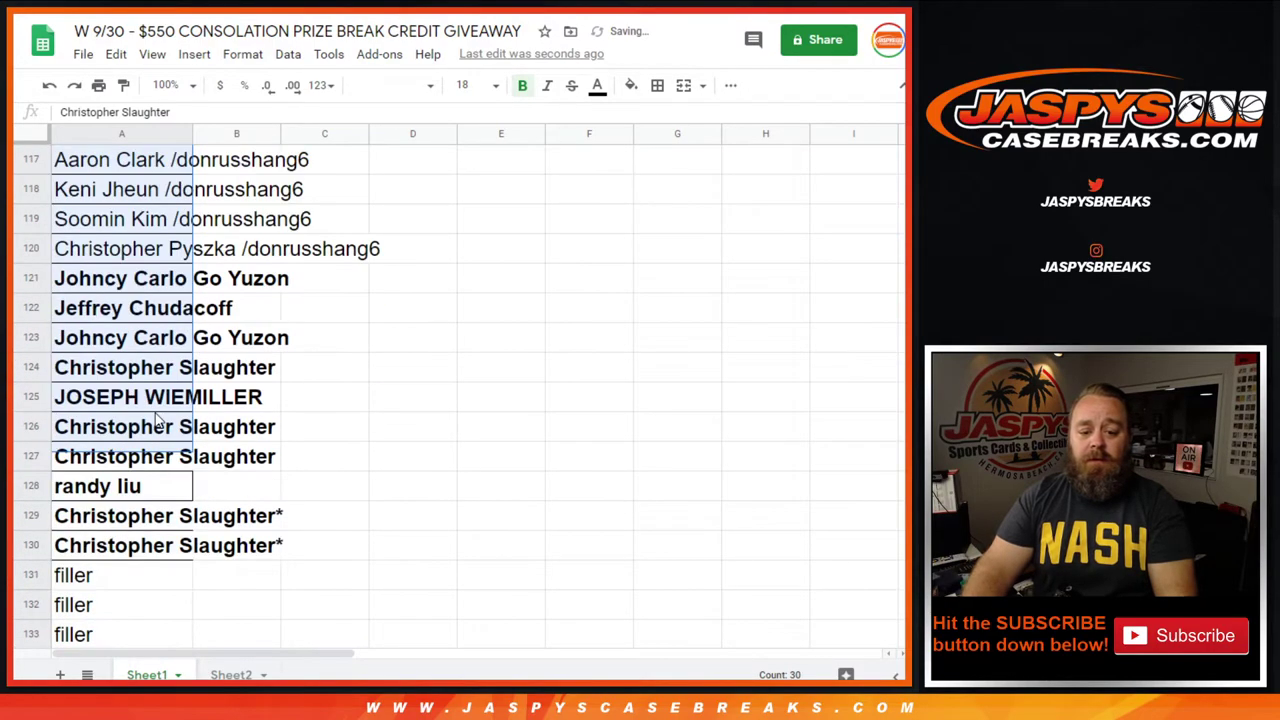
scroll(157, 420, "down", 1)
left_click(88, 458)
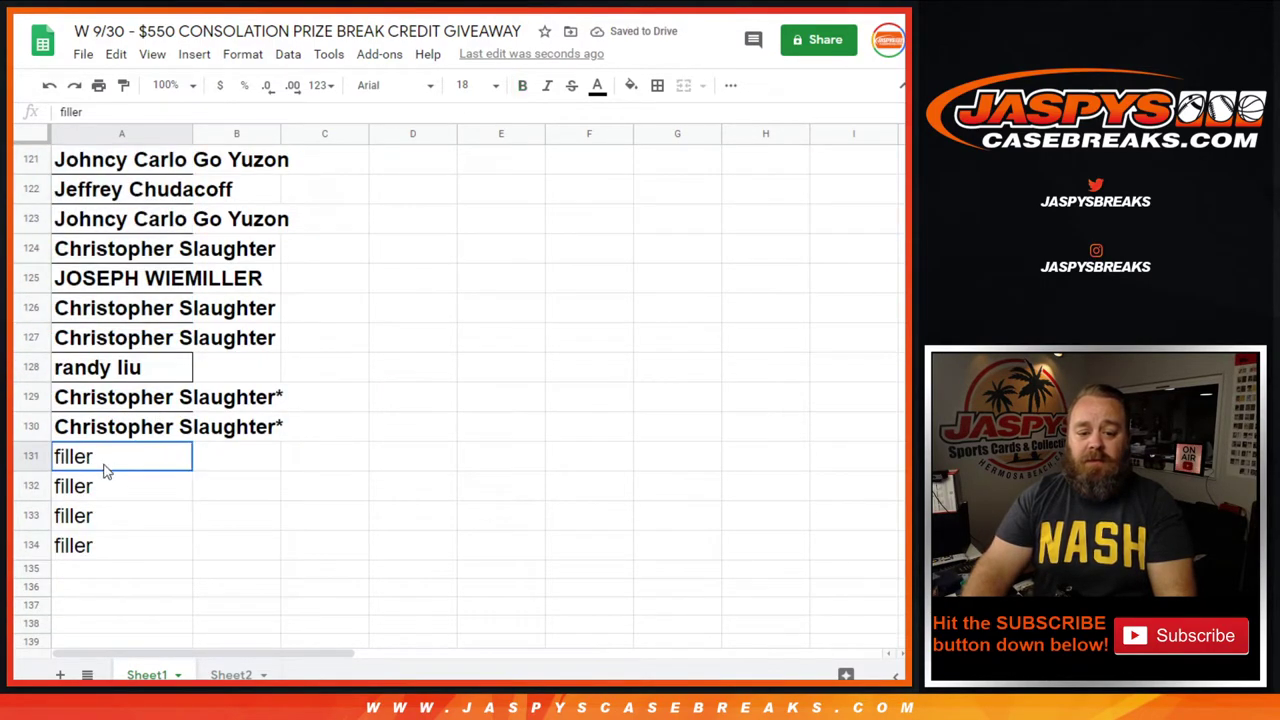
left_click_drag(107, 470, 109, 546)
right_click(109, 546)
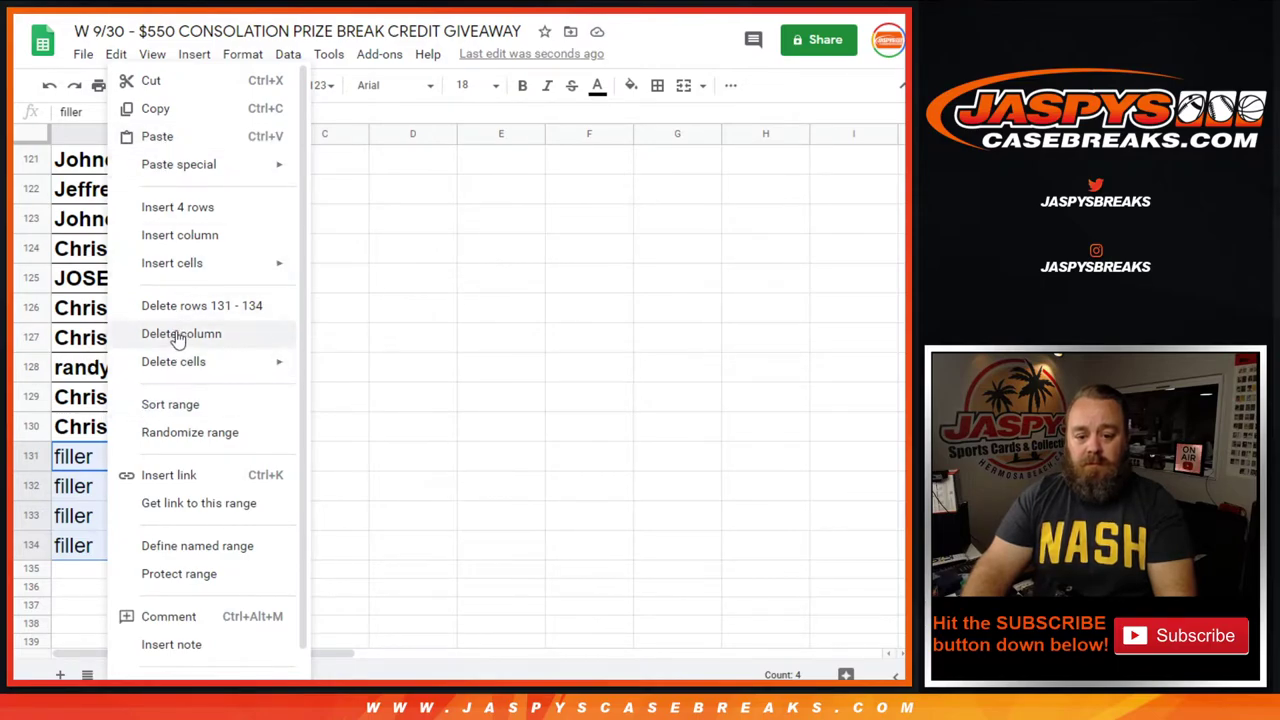
Delete the four filler rows 131–134
left_click(35, 456)
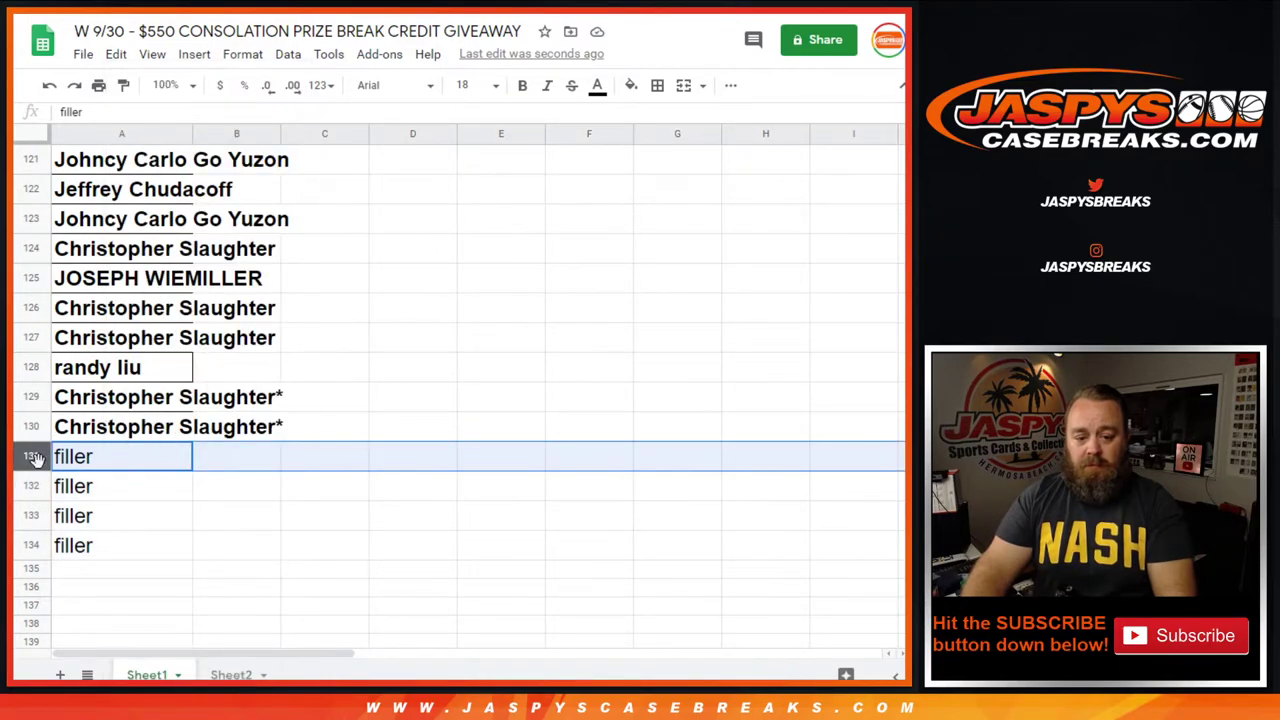
left_click_drag(35, 465, 36, 540)
left_click(57, 486)
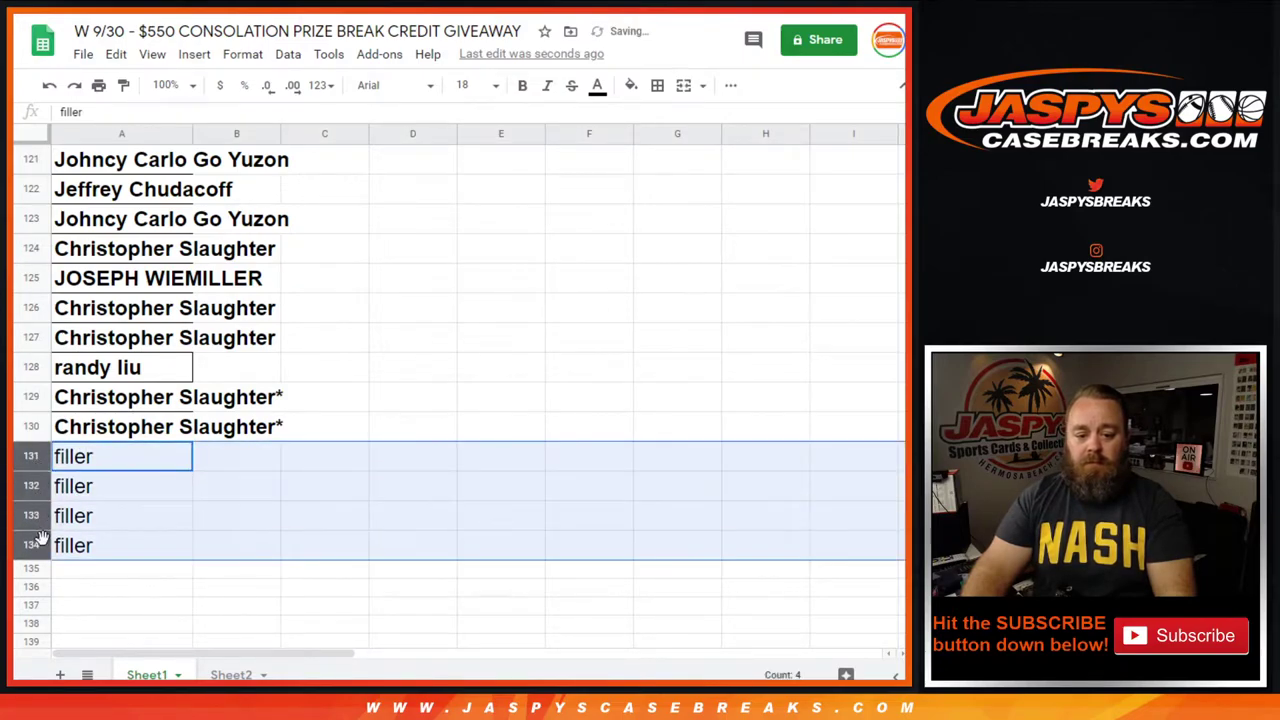
right_click(36, 540)
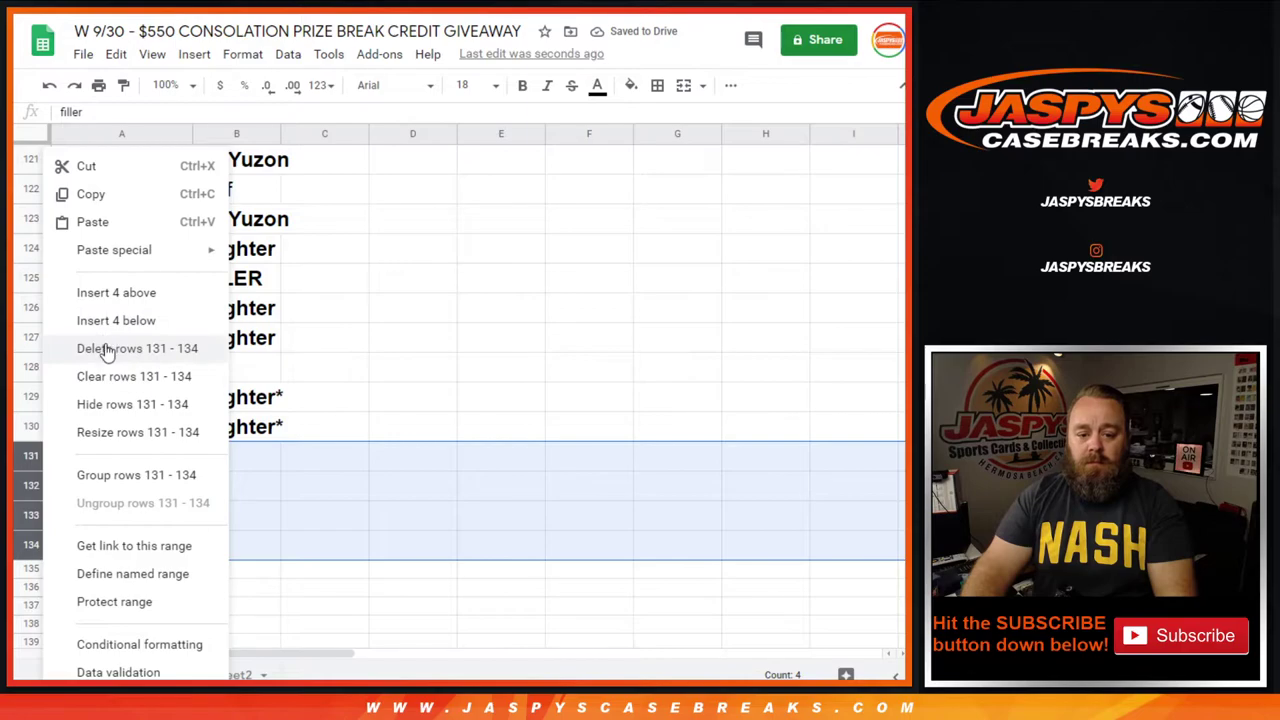
left_click(107, 348)
left_click(143, 345)
scroll(143, 366, "up", 4)
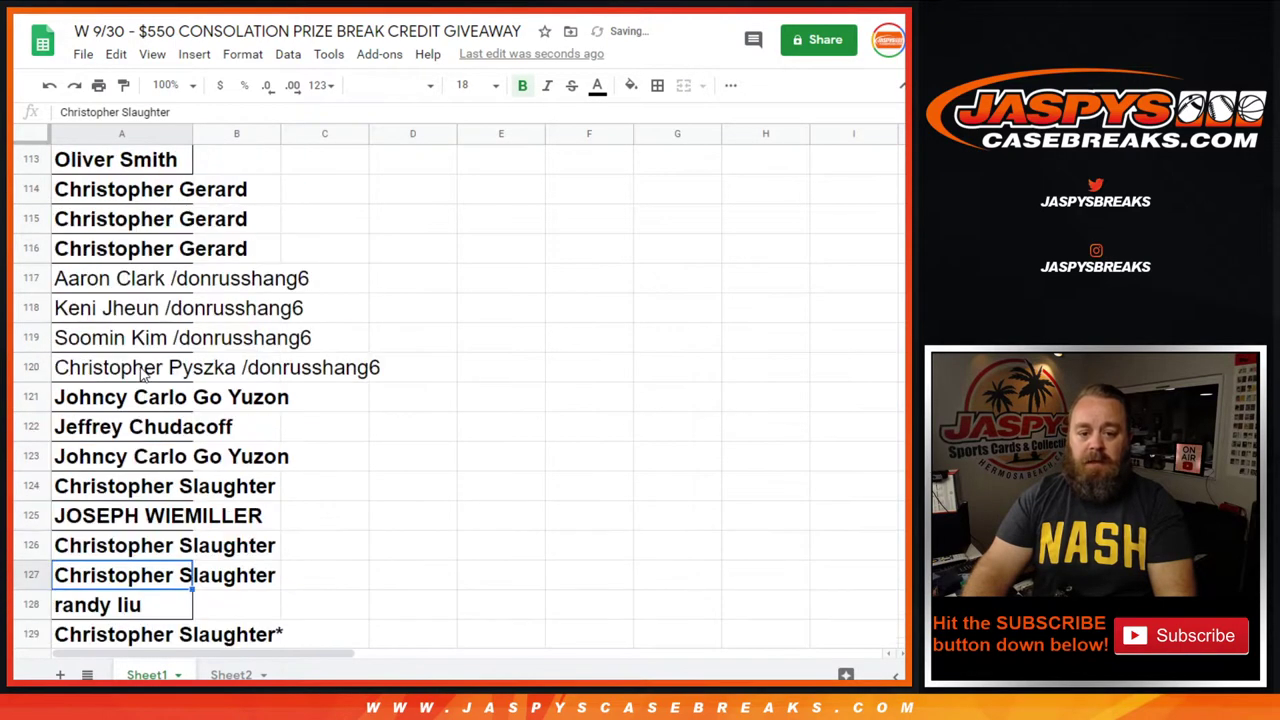
left_click_drag(33, 337, 36, 425)
right_click(36, 425)
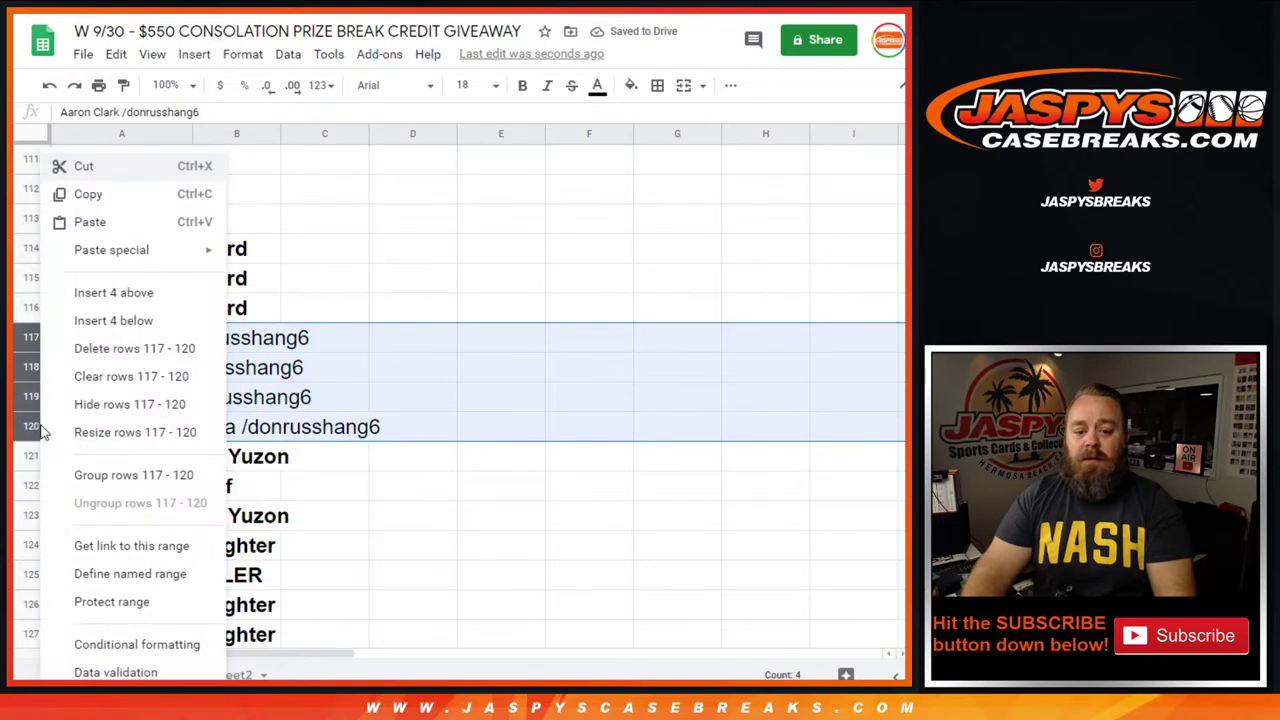
left_click(114, 348)
left_click(328, 316)
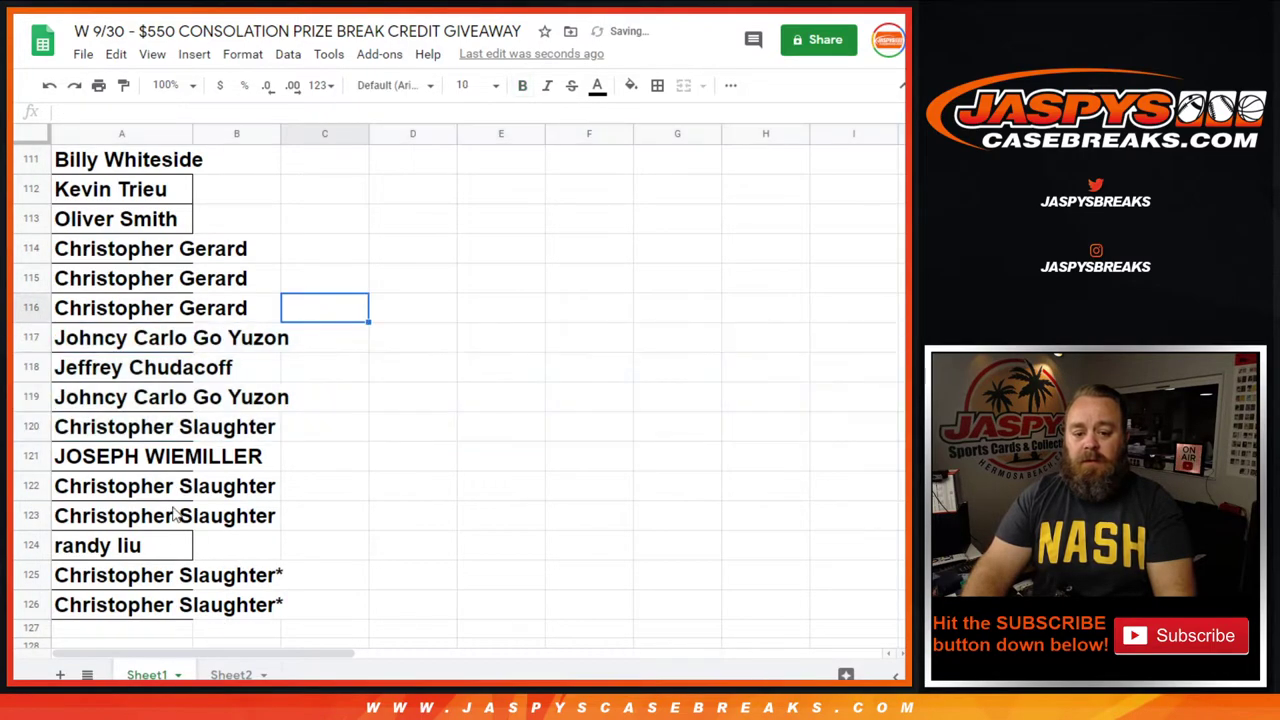
left_click(145, 610)
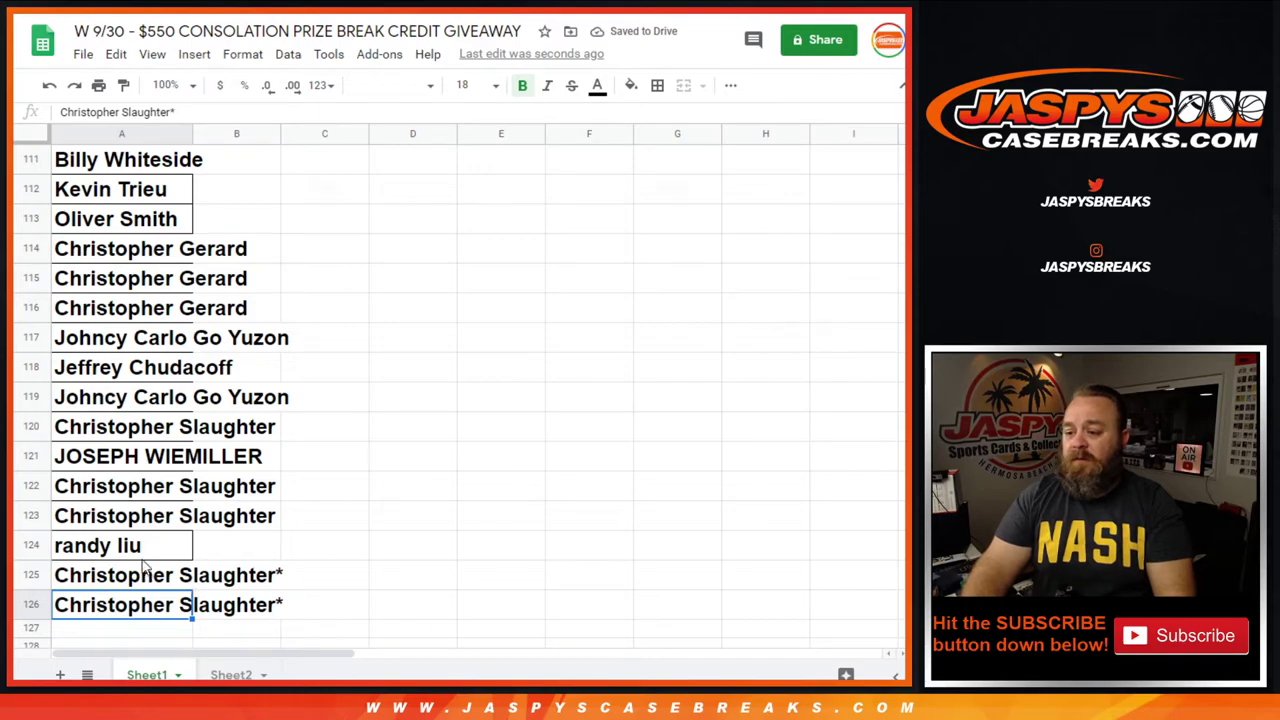
Select A1:A126 on the giveaway sheet and copy all 126 names
scroll(145, 568, "up", 20)
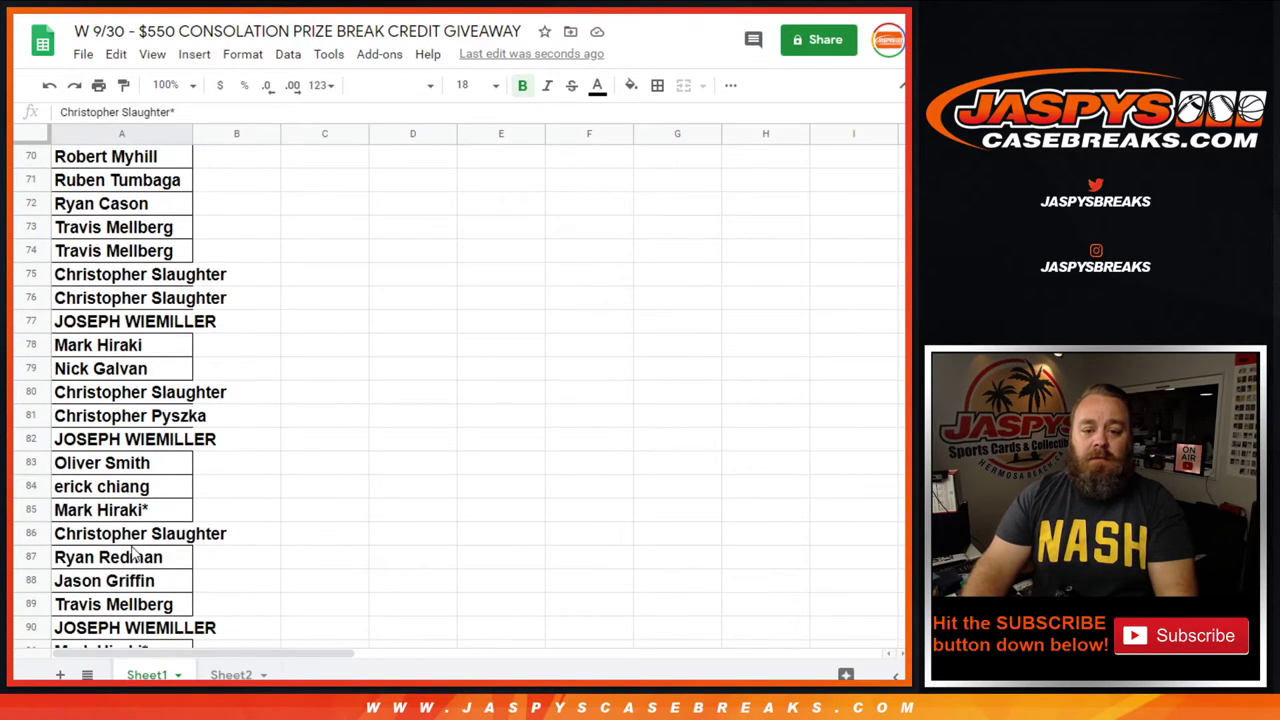
scroll(126, 540, "up", 6)
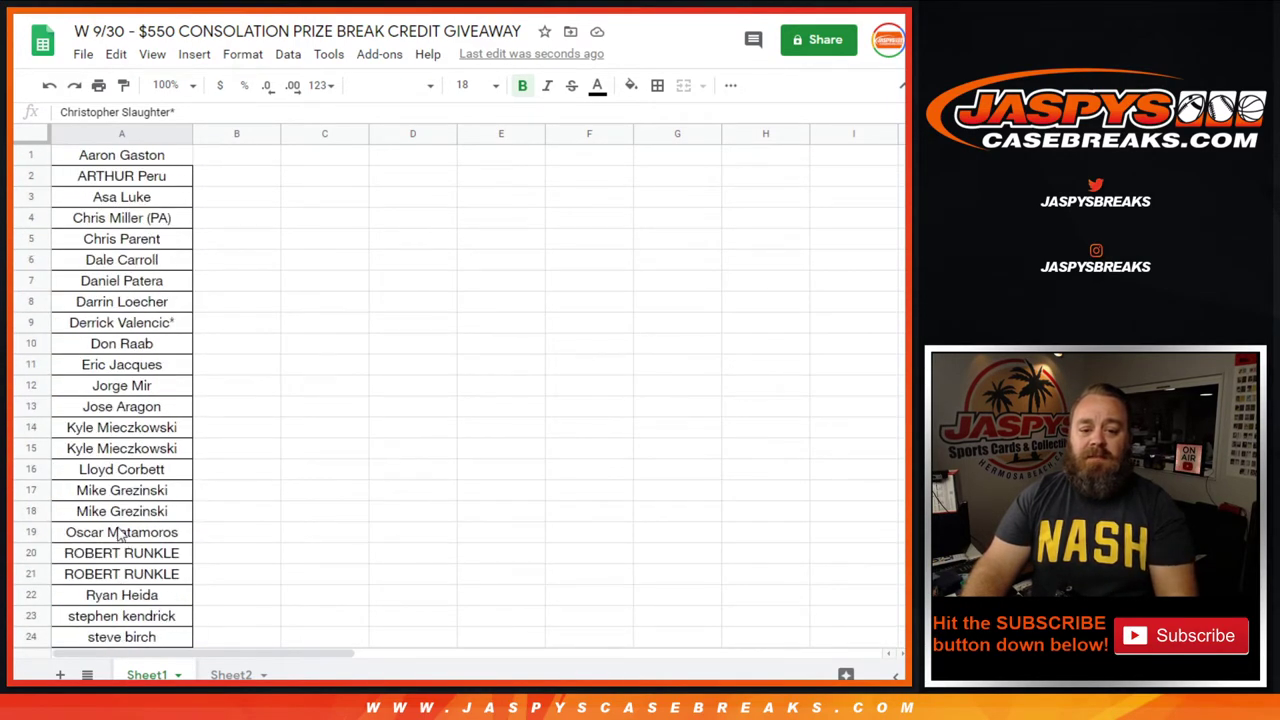
left_click_drag(121, 155, 138, 582)
right_click(127, 490)
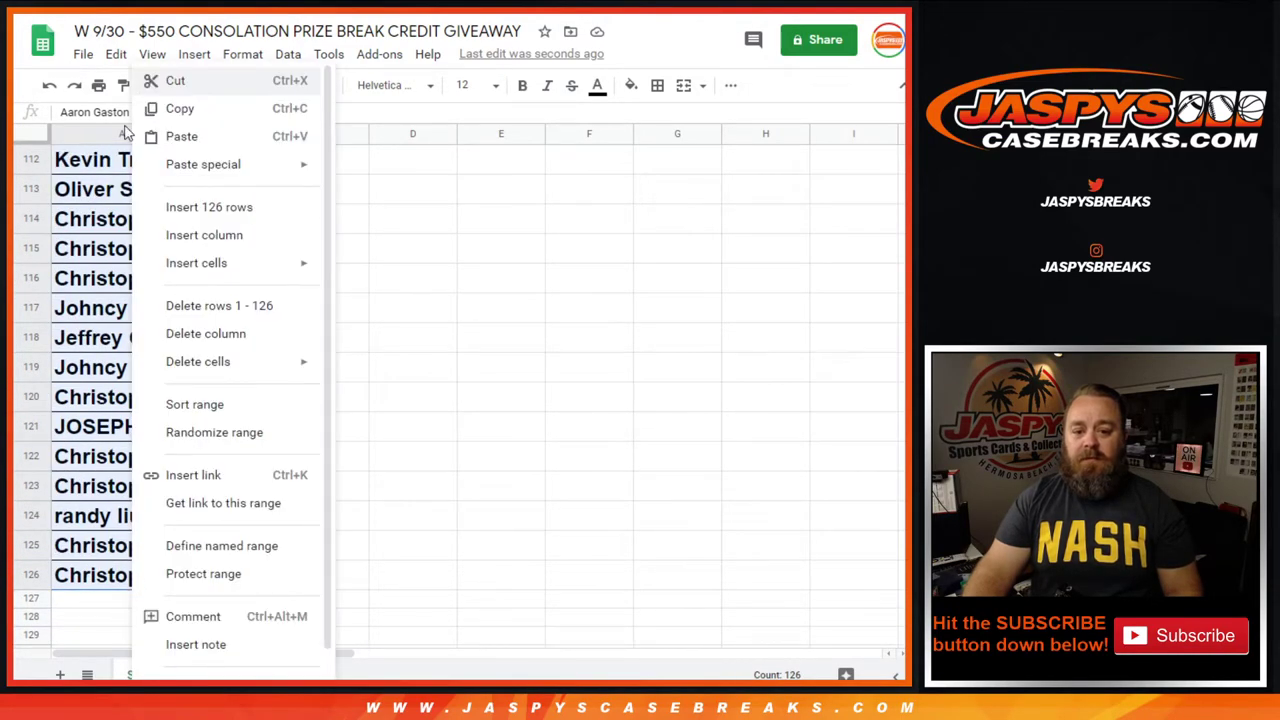
left_click(180, 108)
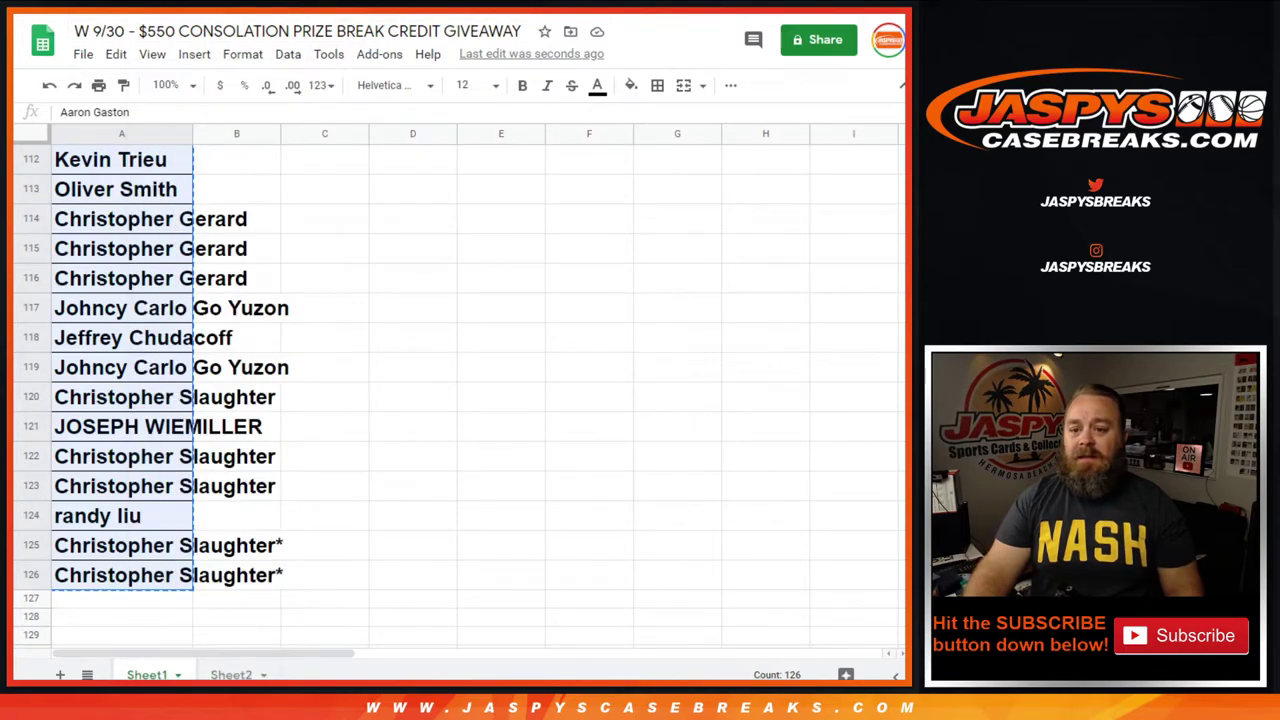
Paste the 126 copied giveaway names into the List Randomizer's list box
key("ctrl+Tab")
left_click(163, 275)
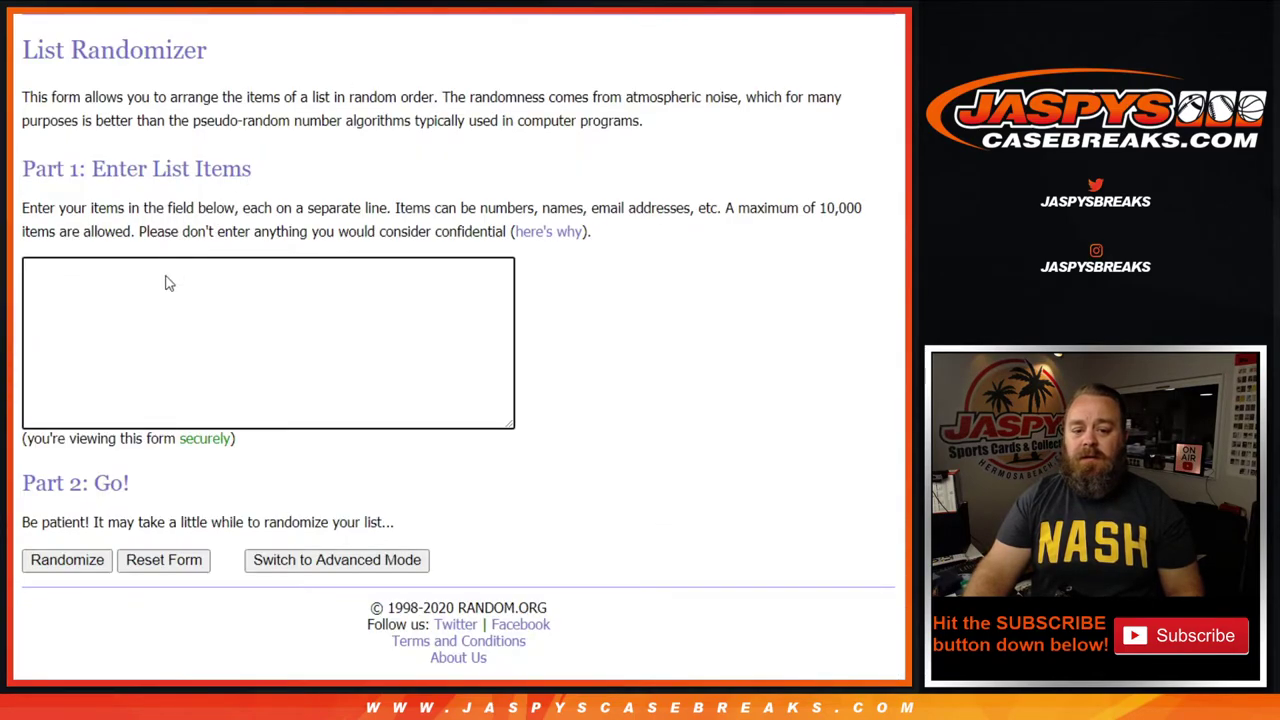
key("ctrl+v")
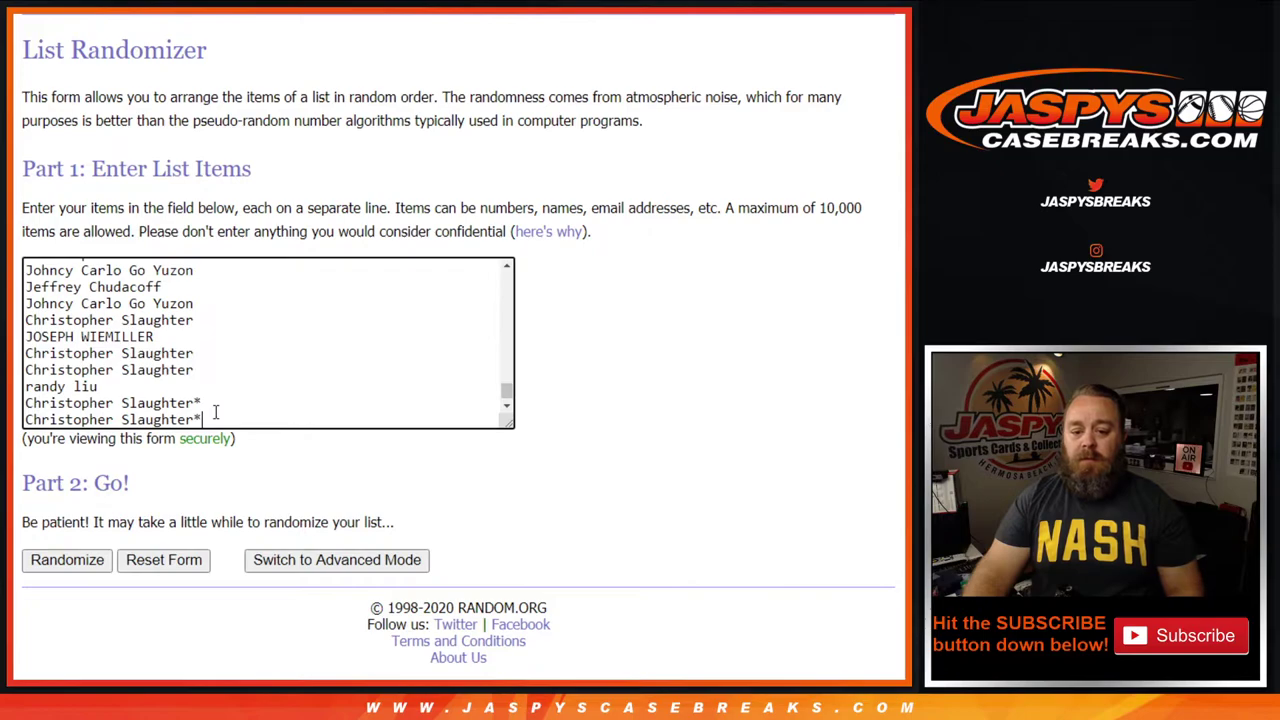
Randomize the name list once, review the shuffled result, and go back to the form
left_click(85, 568)
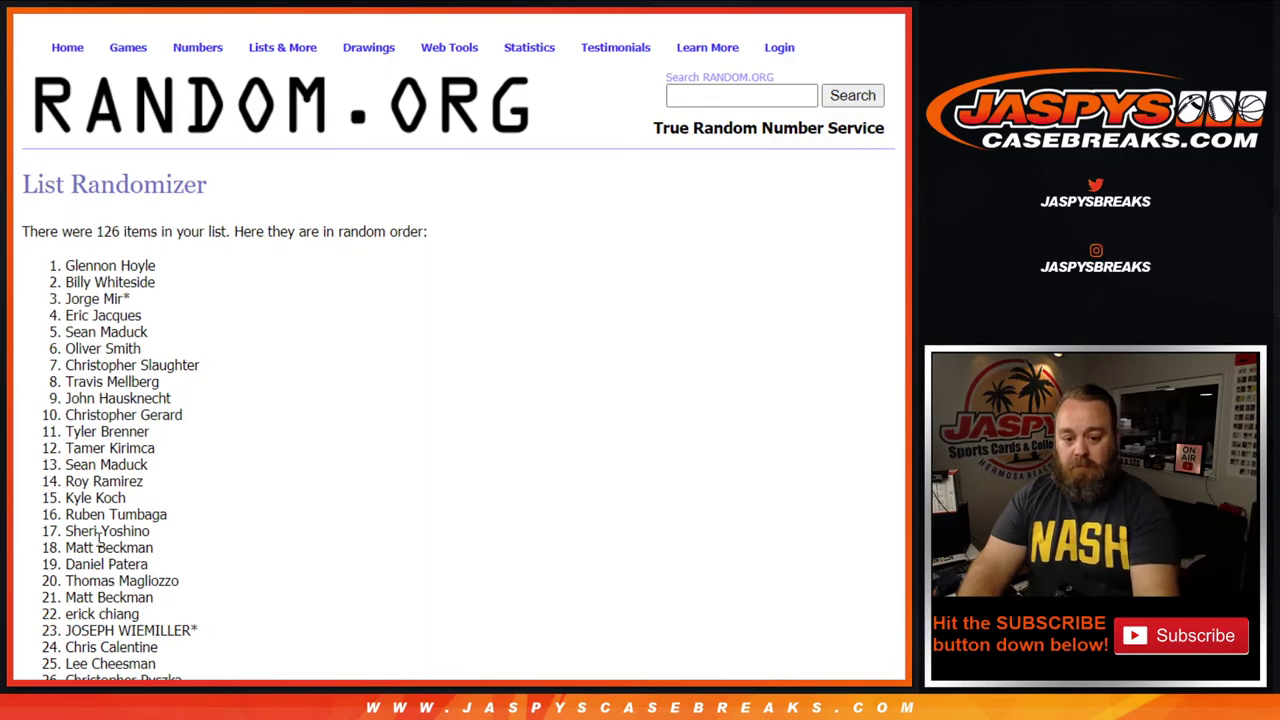
scroll(99, 540, "down", 6)
scroll(98, 541, "down", 13)
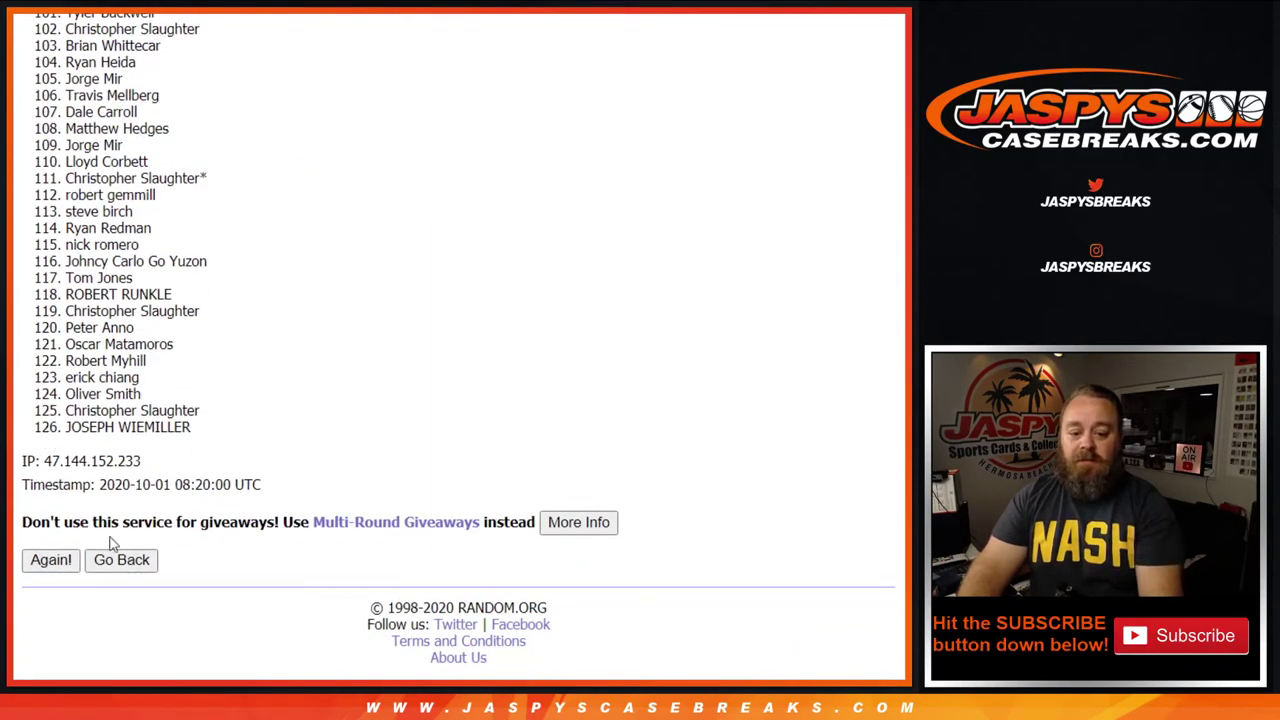
left_click(115, 565)
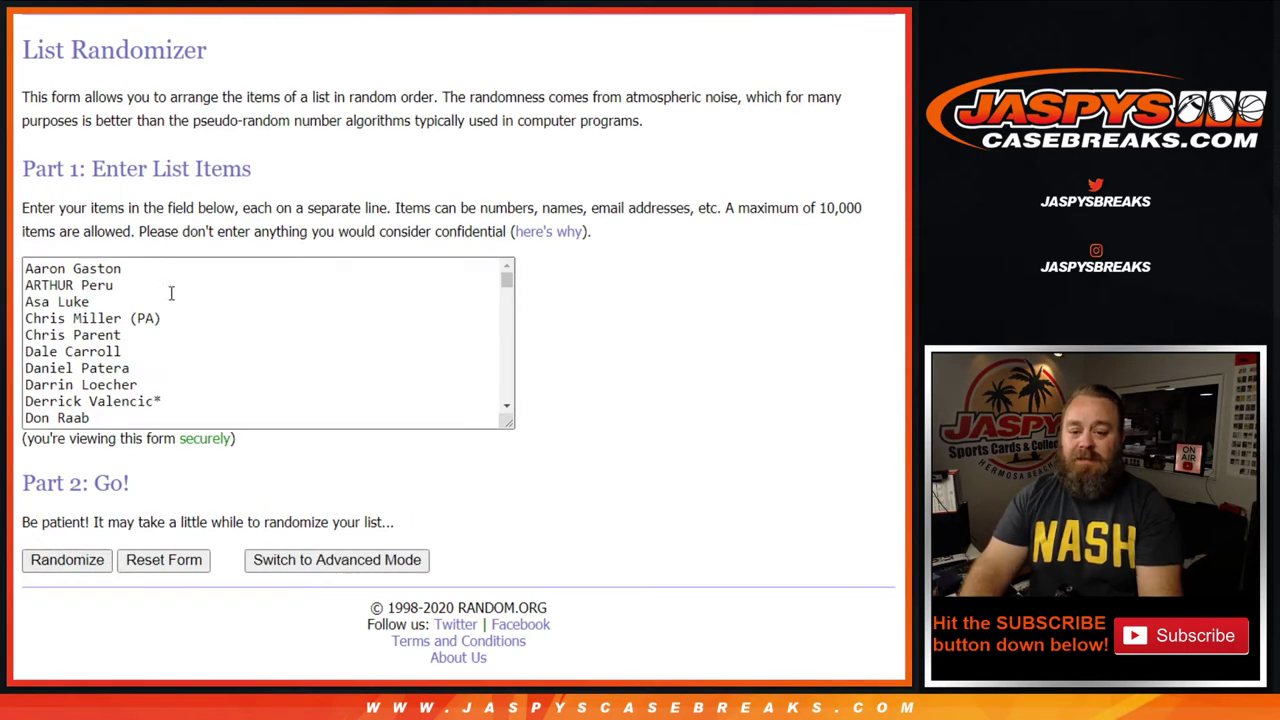
Look over the prize amounts on Sheet2 of the giveaway spreadsheet
key("ctrl+Tab")
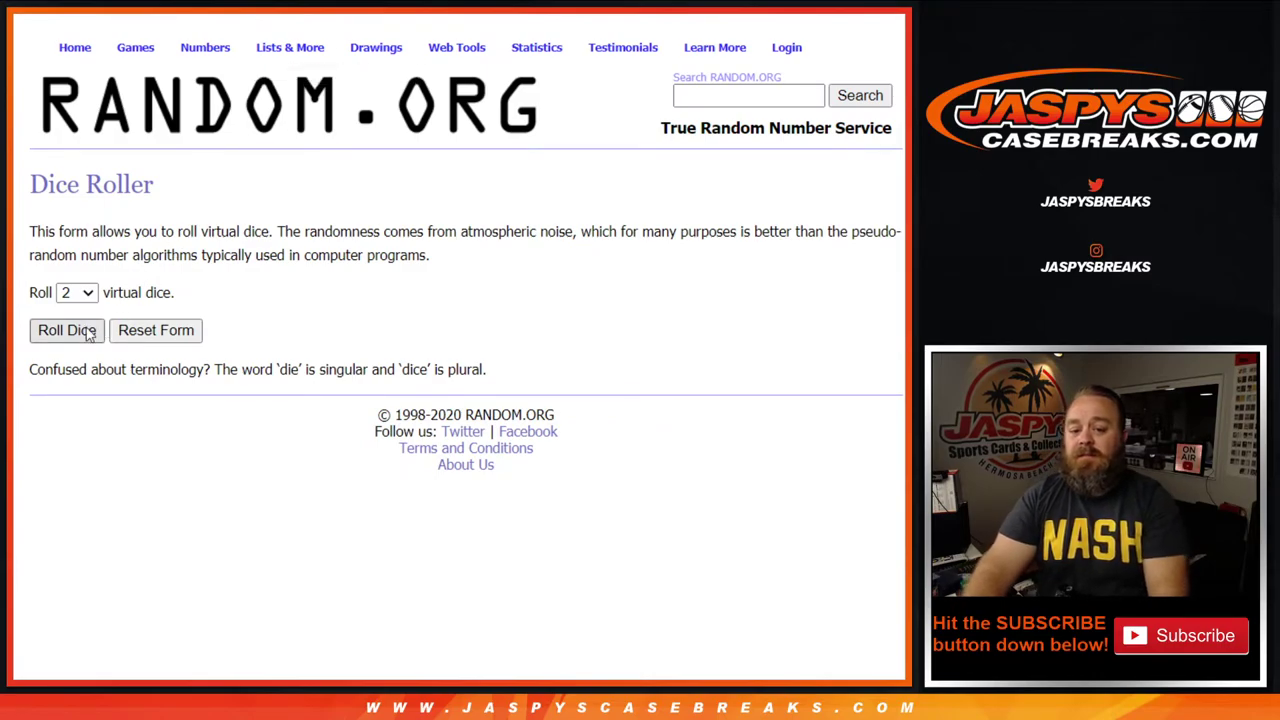
key("ctrl+Tab")
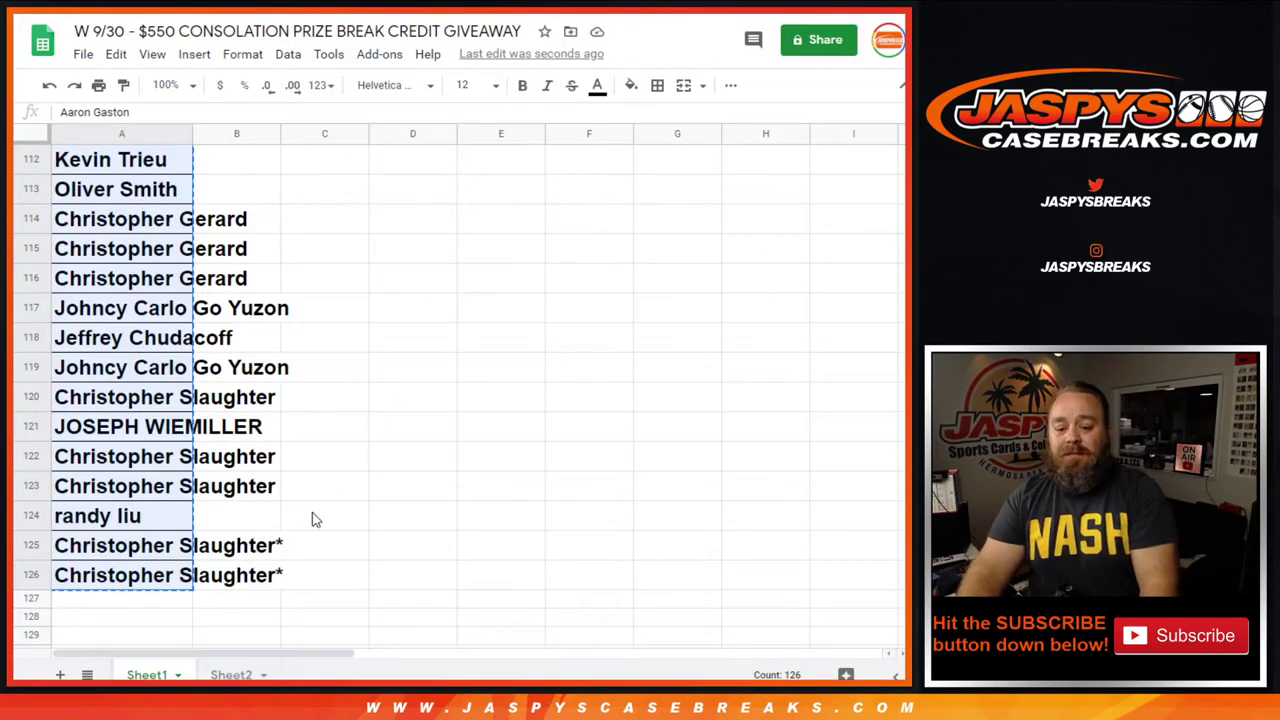
left_click(245, 675)
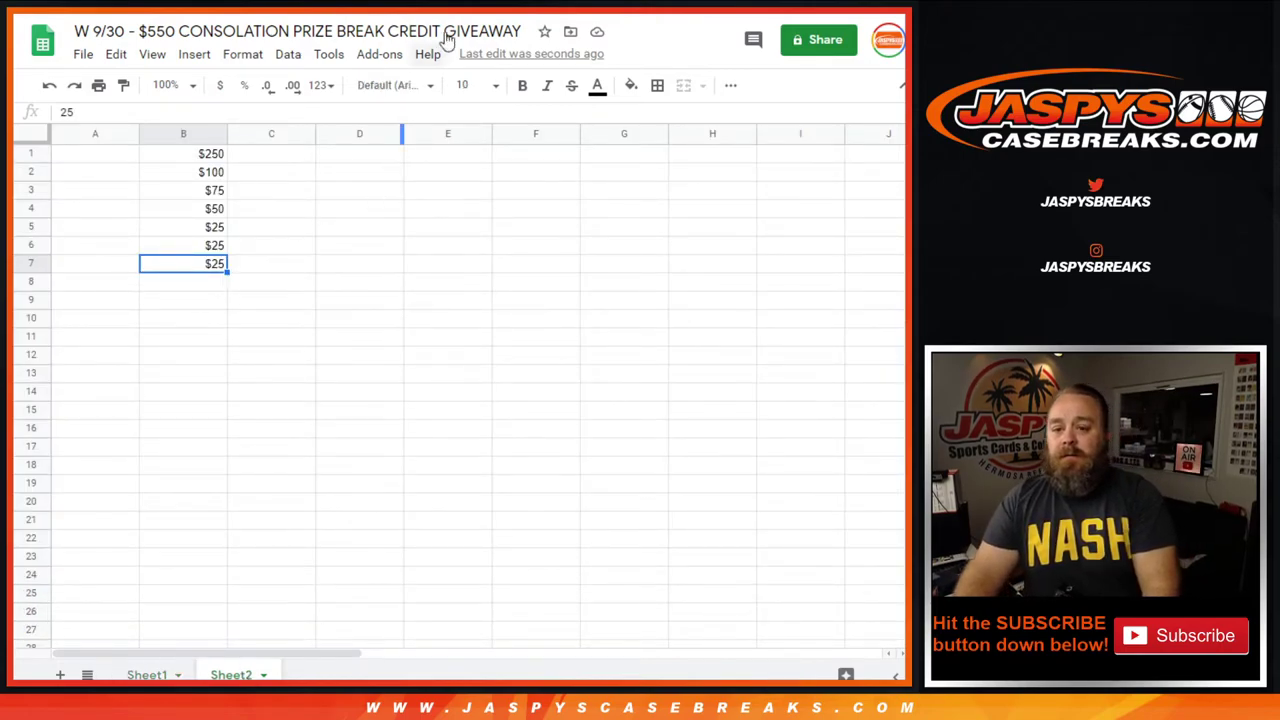
Roll two dice on RANDOM.ORG's Dice Roller, getting two fives for a total of 10
key("ctrl+Tab")
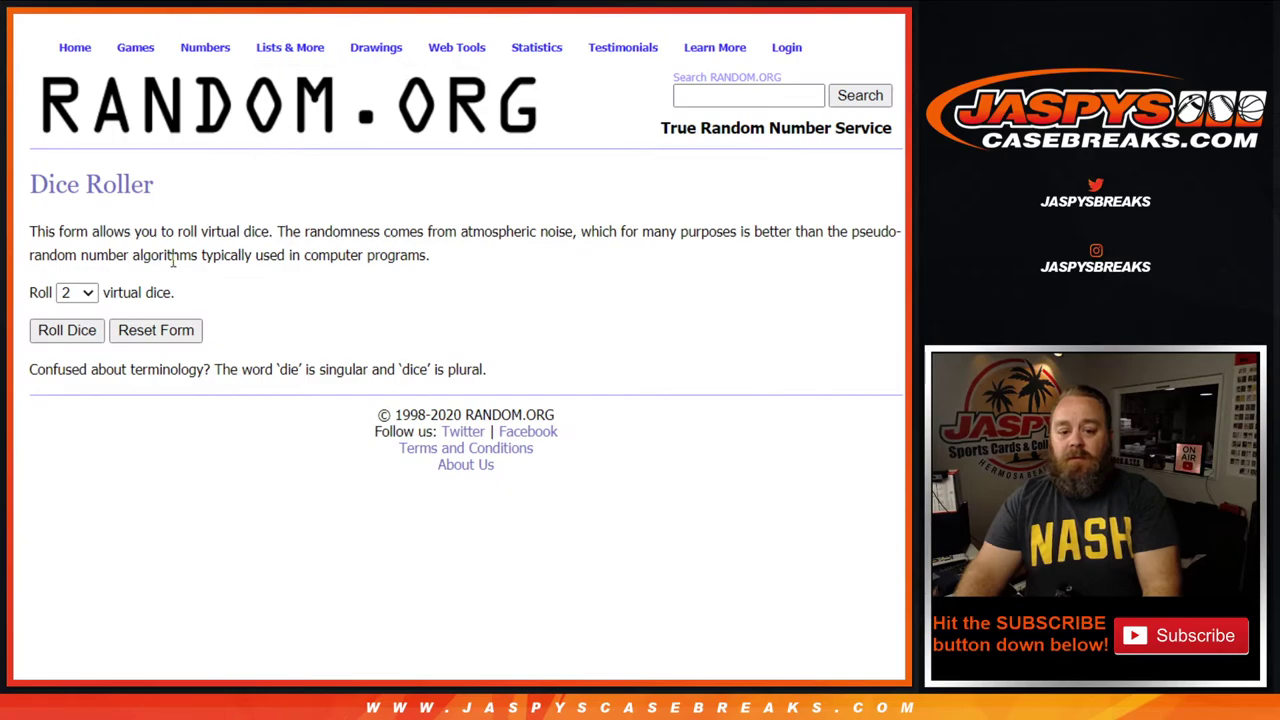
left_click(67, 331)
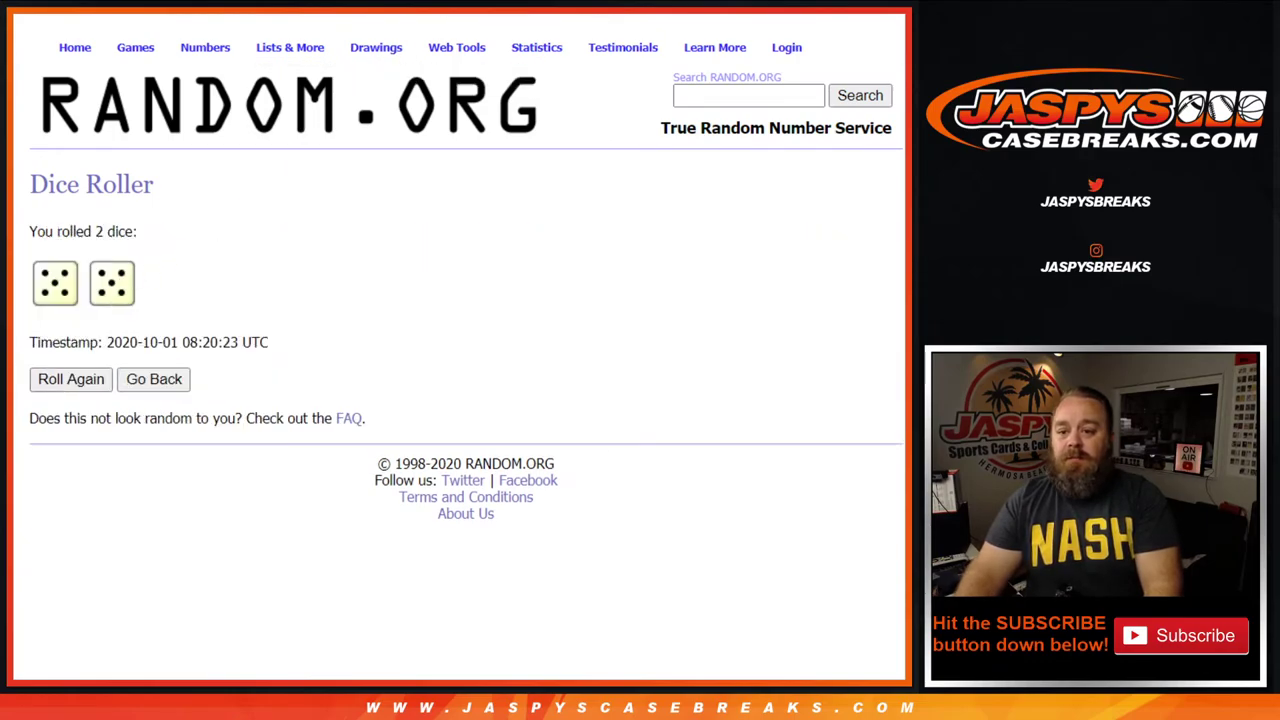
key("ctrl+Tab")
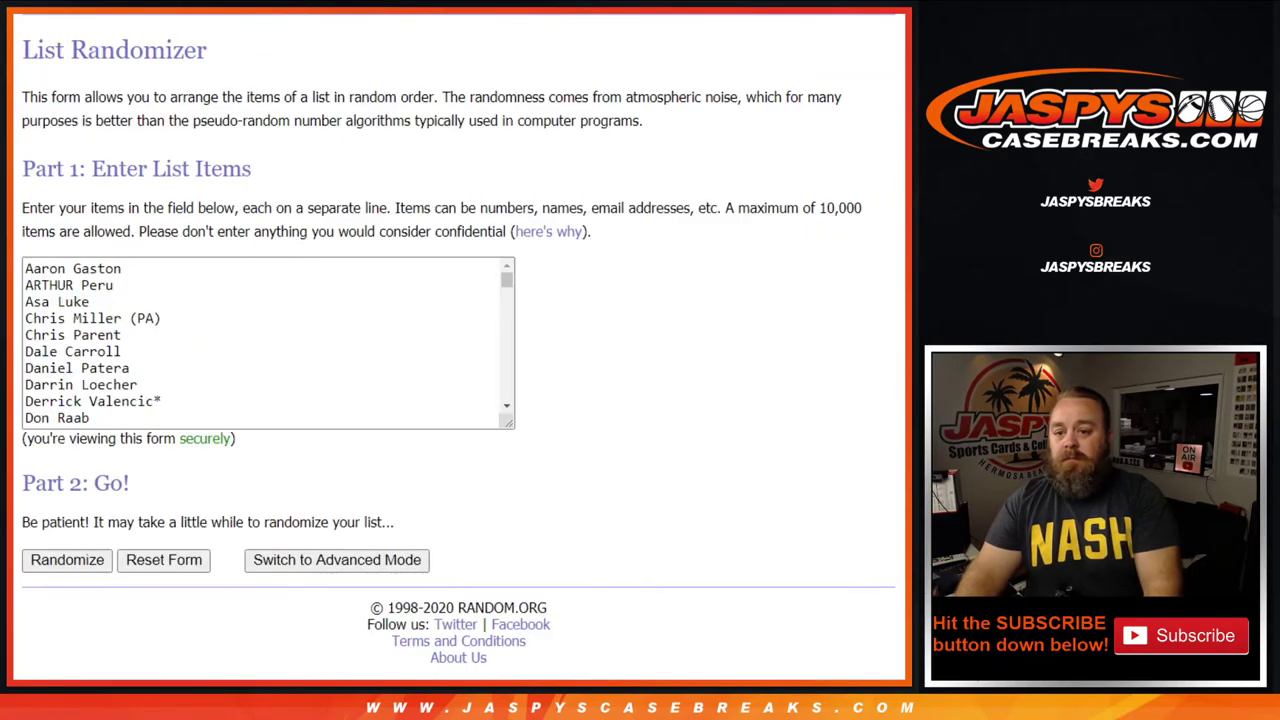
Randomize the 126-name list ten times in a row, matching the dice total of 10
left_click(67, 560)
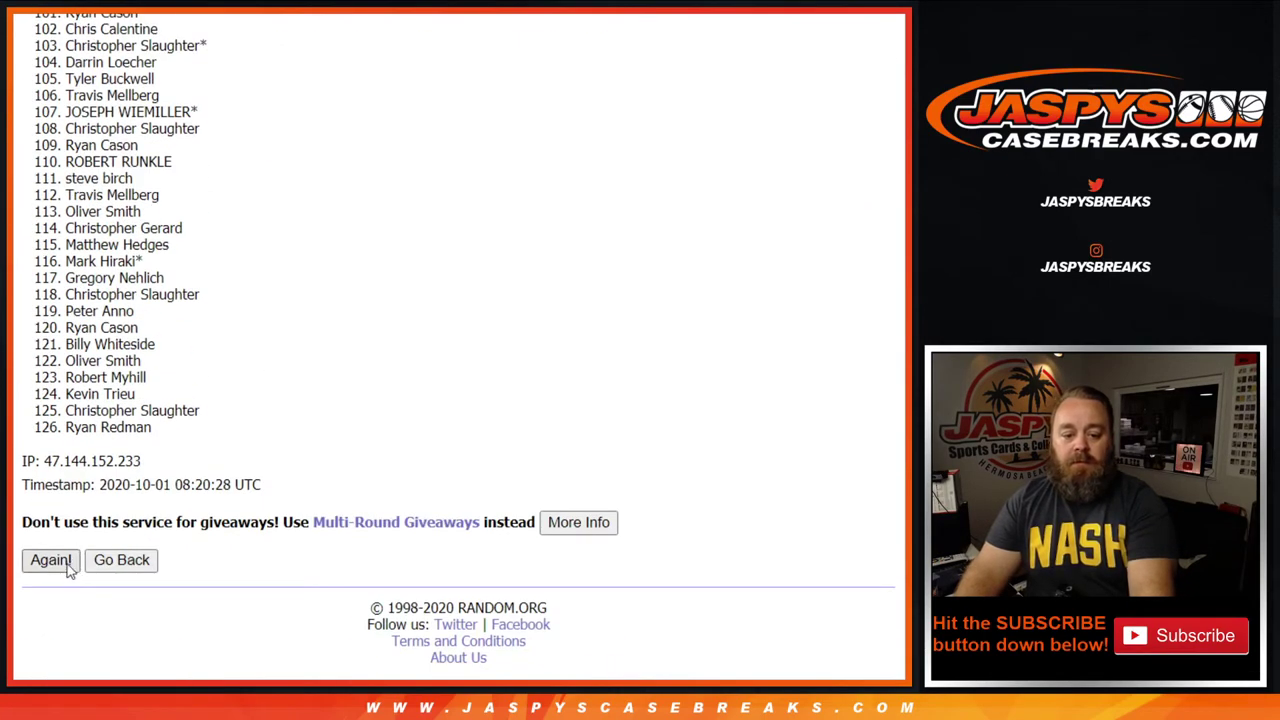
left_click(68, 566)
left_click(68, 566)
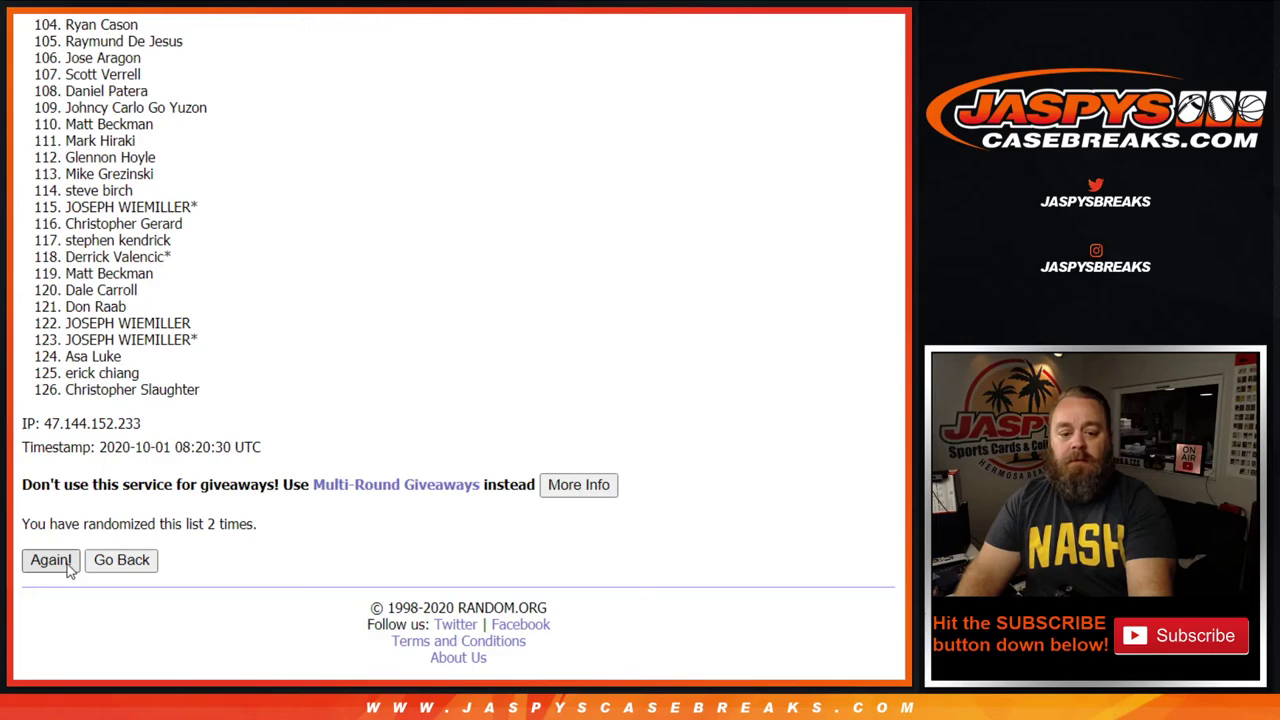
left_click(68, 566)
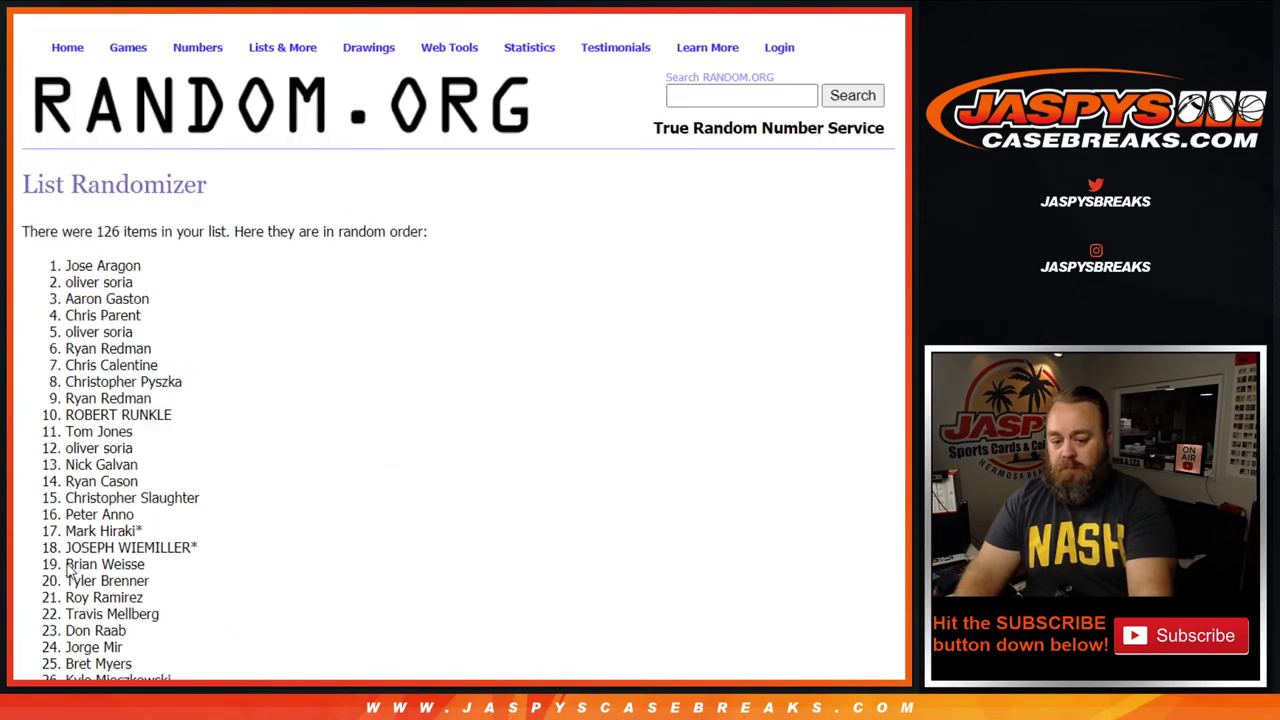
left_click(50, 560)
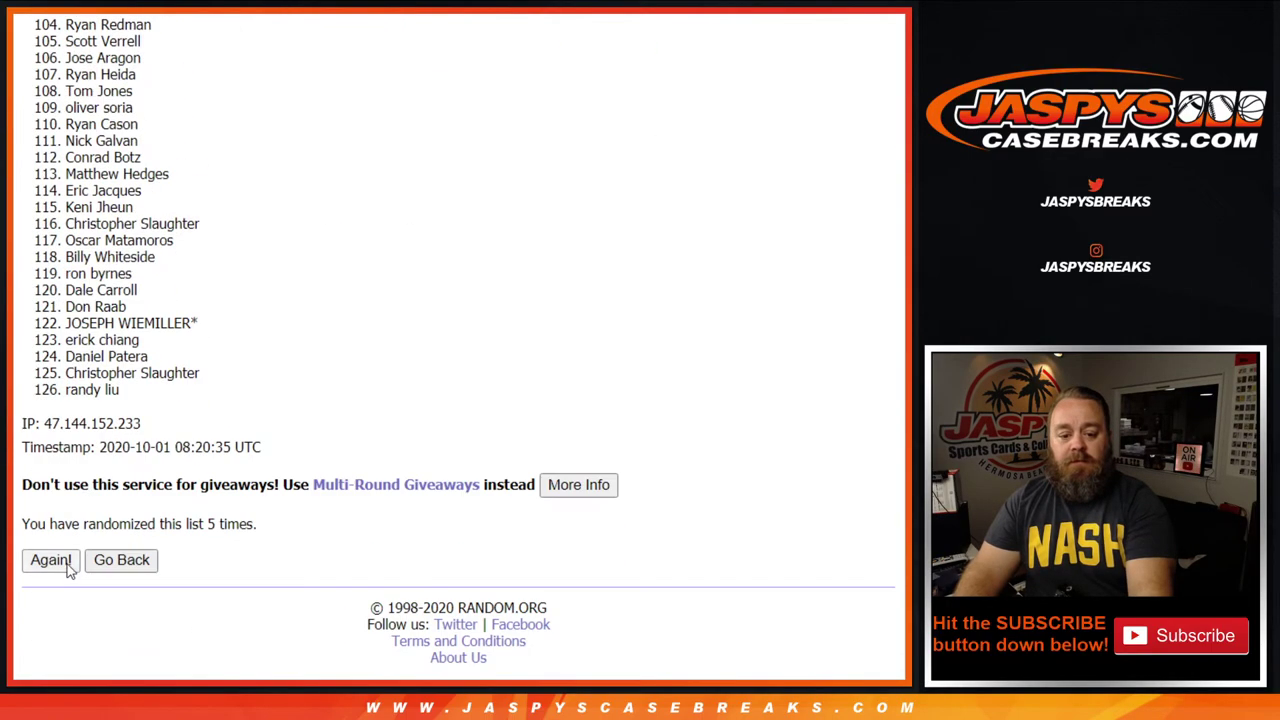
left_click(50, 560)
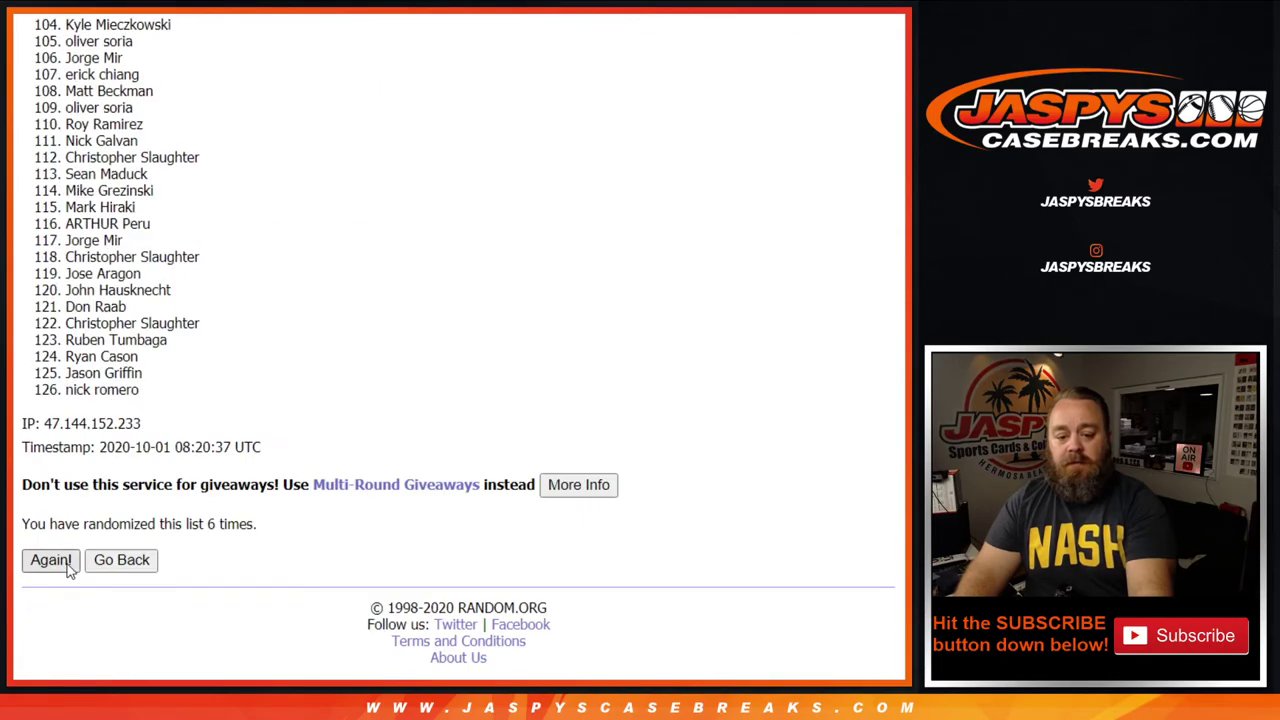
left_click(68, 566)
left_click(50, 560)
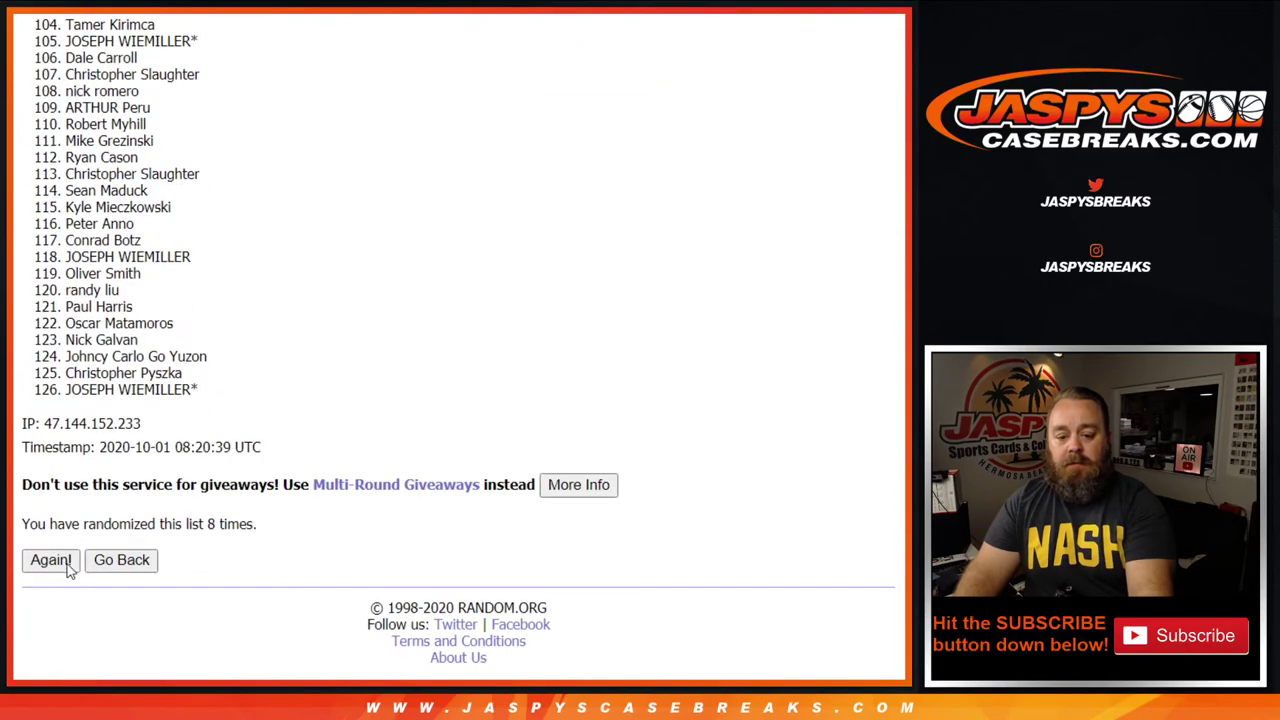
left_click(50, 560)
left_click(50, 560)
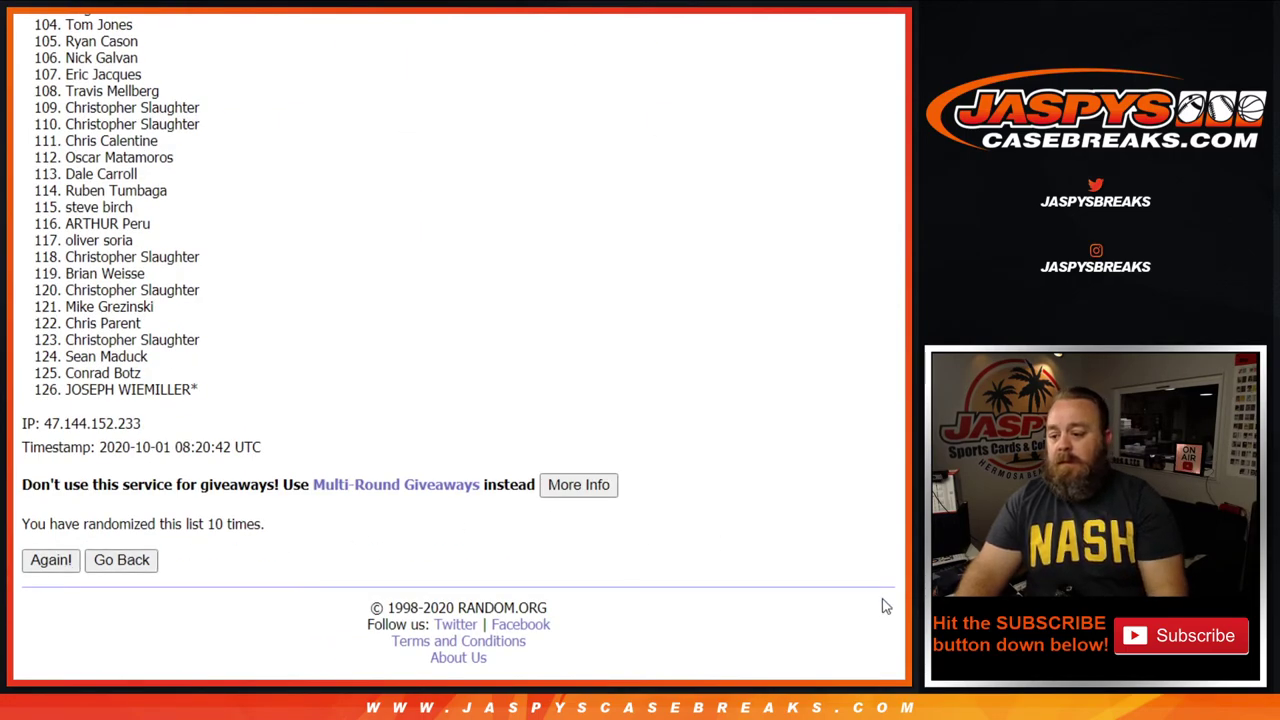
Select all 126 names from the 10th-shuffle result and return to Sheet2 of the spreadsheet
scroll(890, 580, "up", 2)
scroll(890, 550, "up", 6)
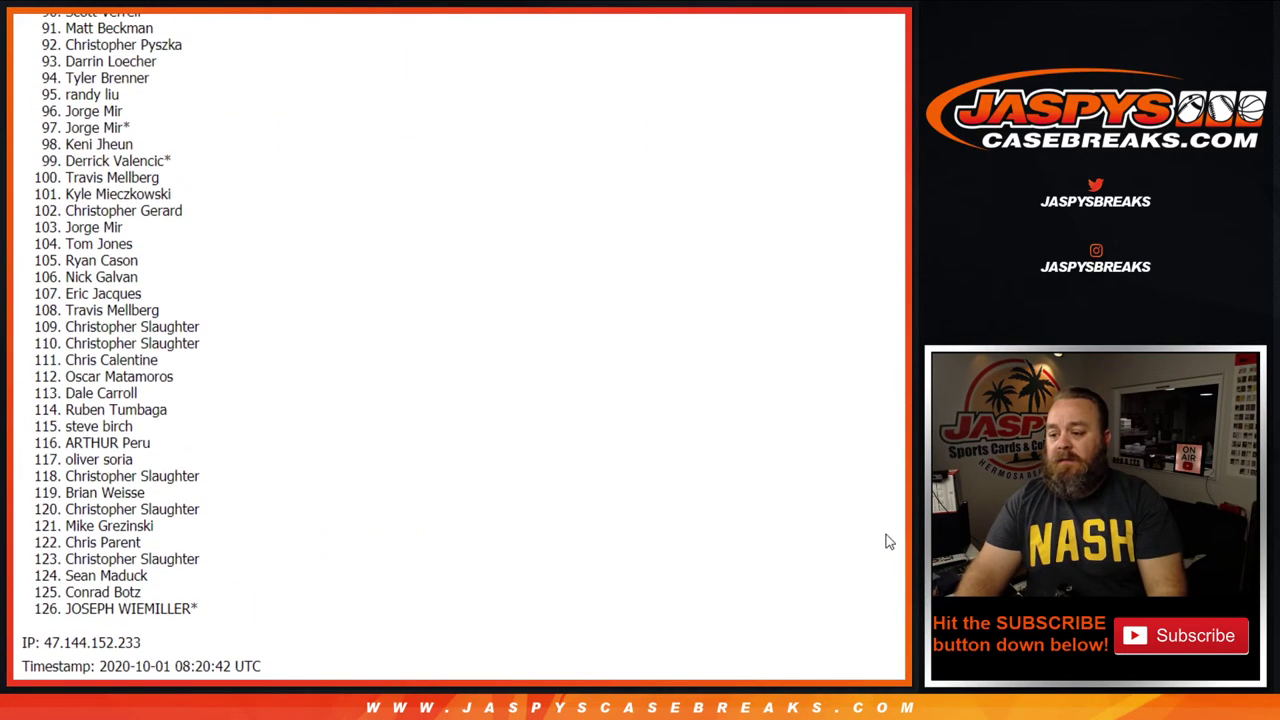
scroll(866, 471, "up", 7)
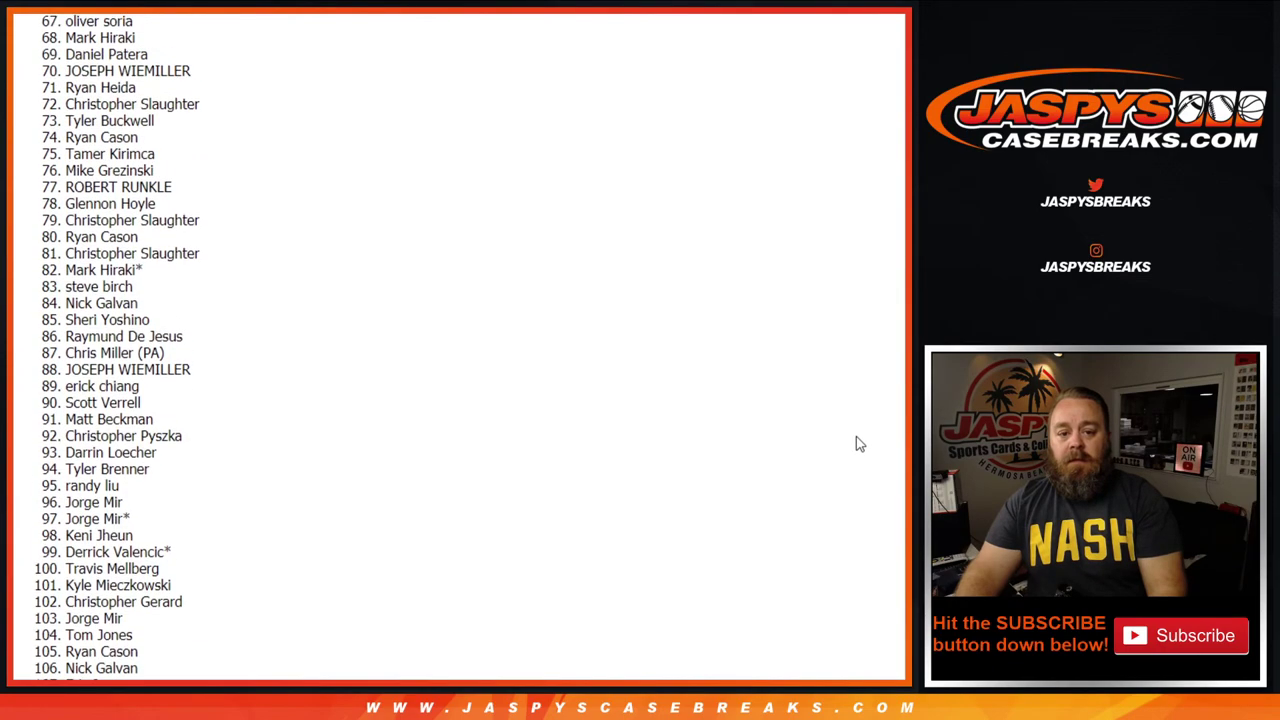
scroll(835, 340, "up", 4)
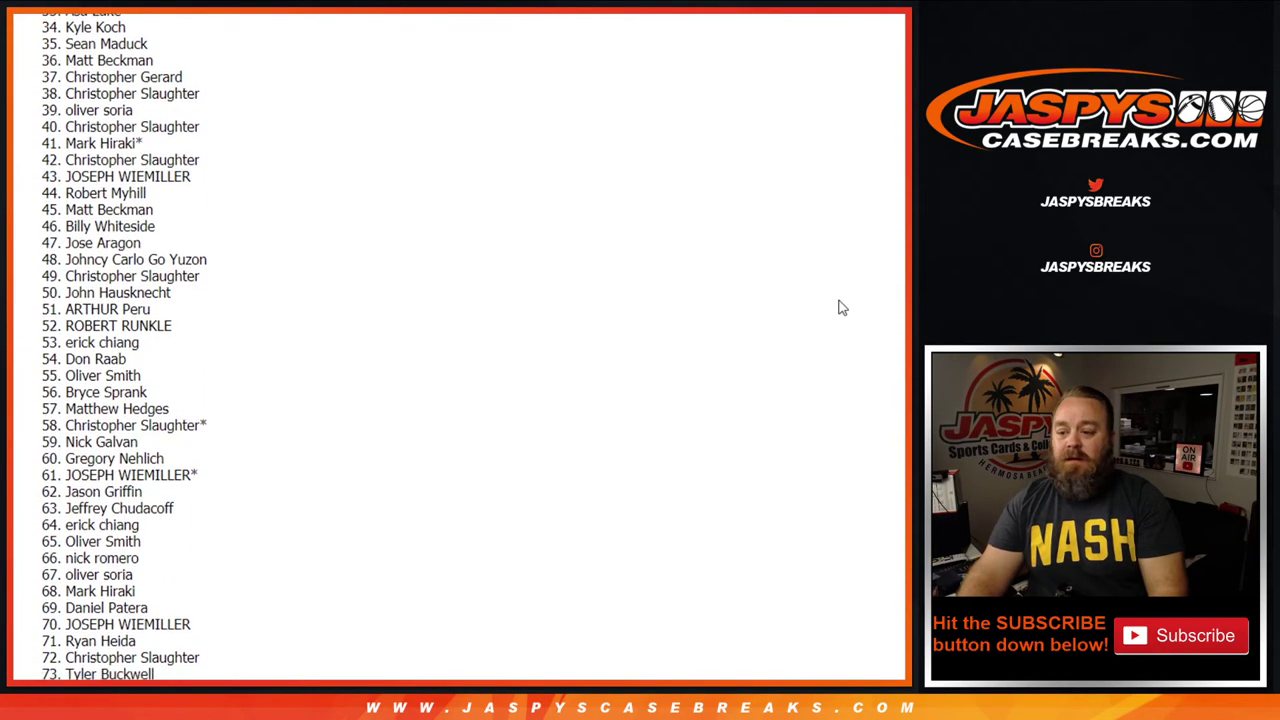
scroll(836, 300, "up", 4)
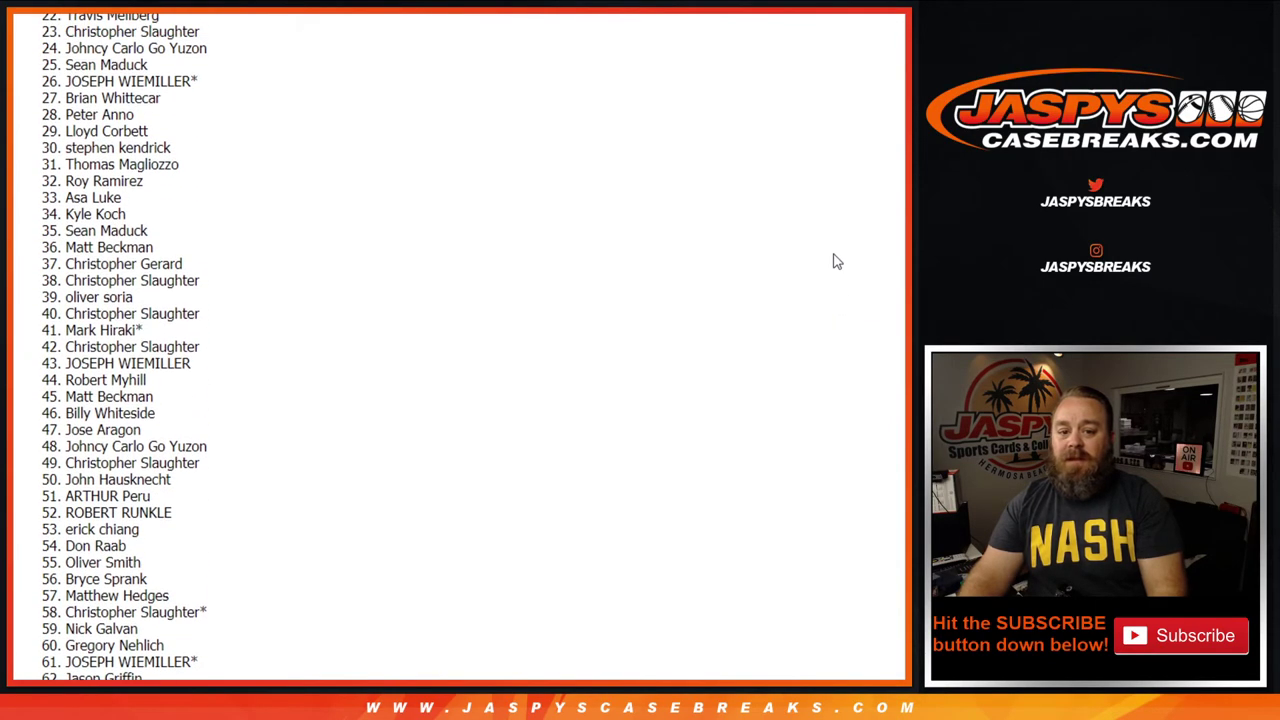
scroll(830, 250, "up", 2)
scroll(828, 232, "up", 2)
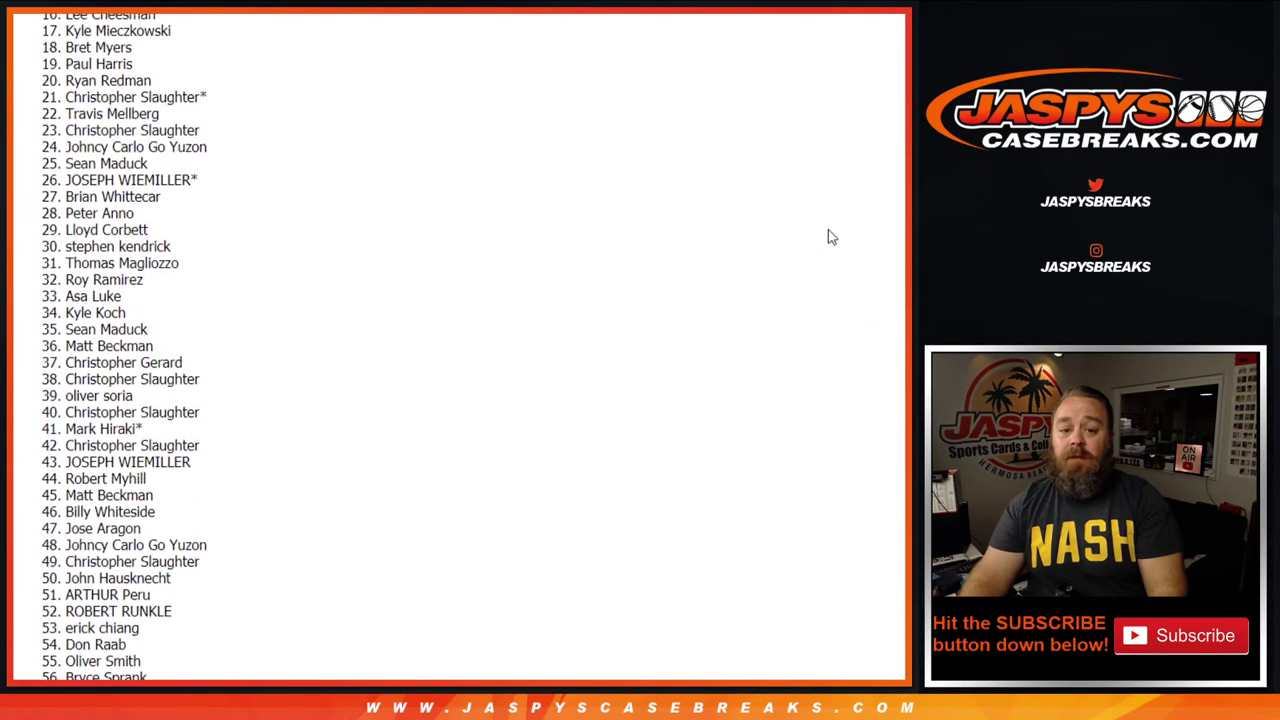
scroll(826, 215, "up", 2)
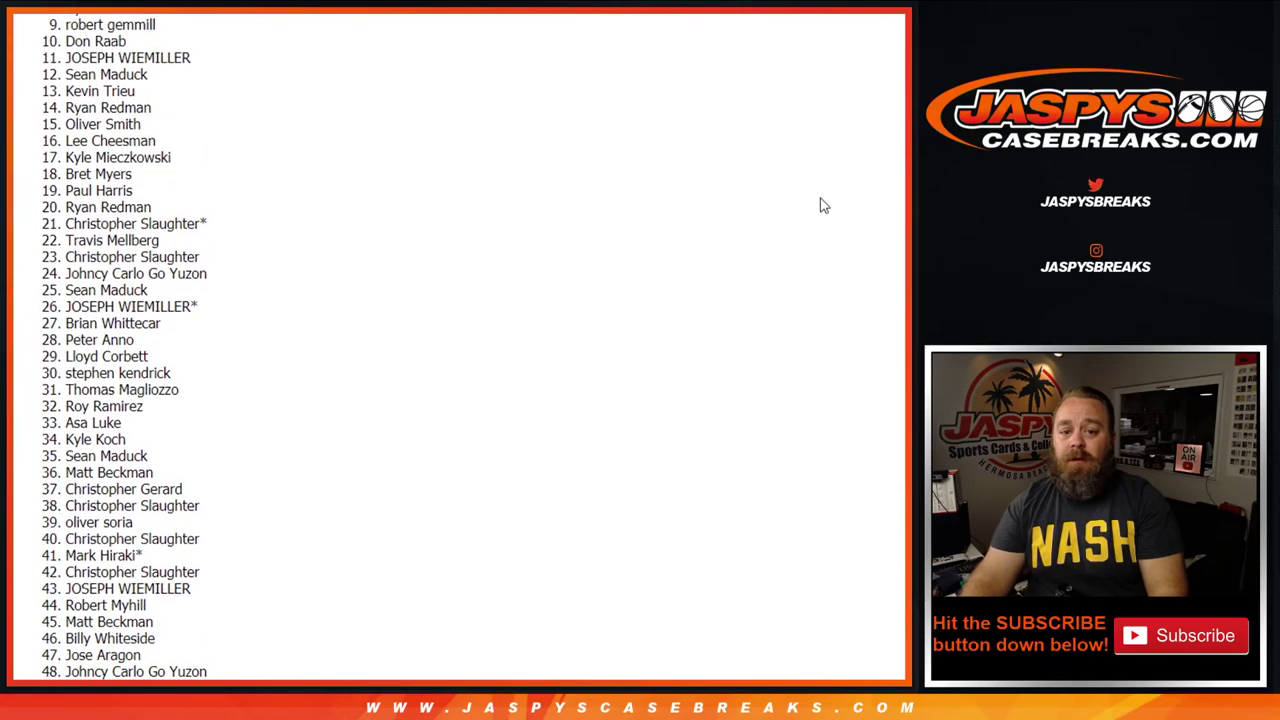
scroll(763, 316, "up", 2)
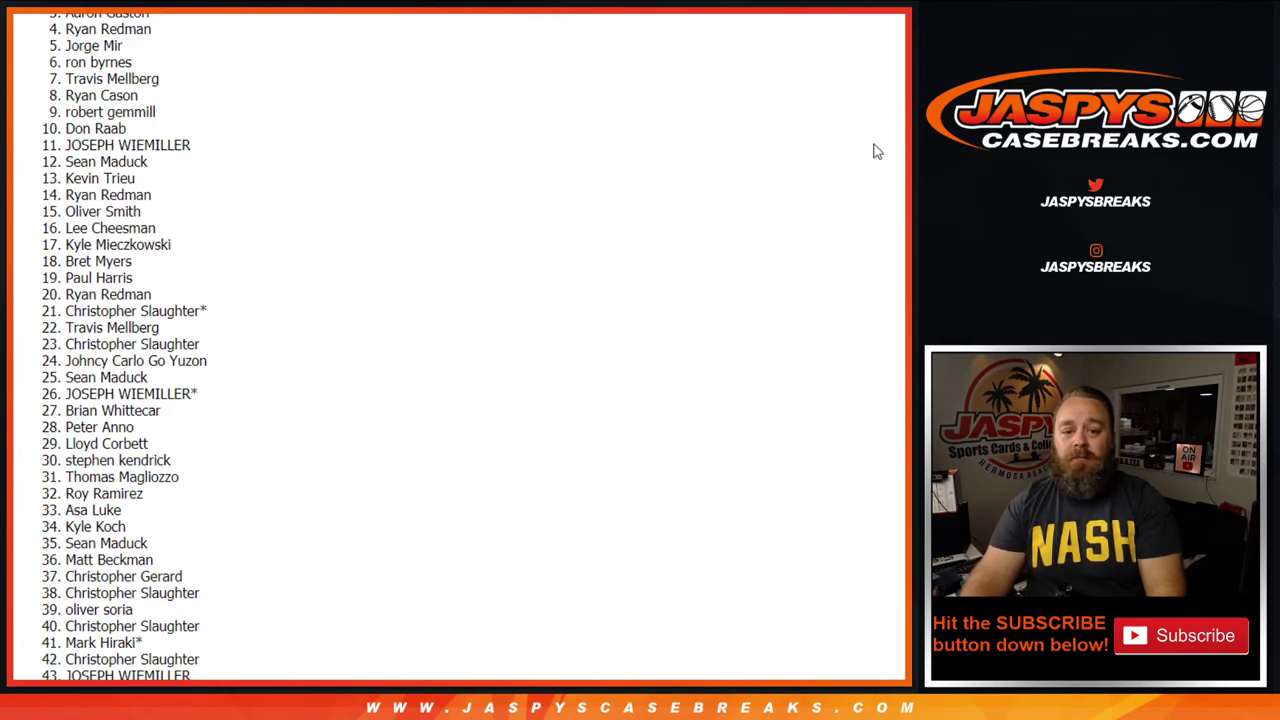
scroll(460, 346, "up", 1)
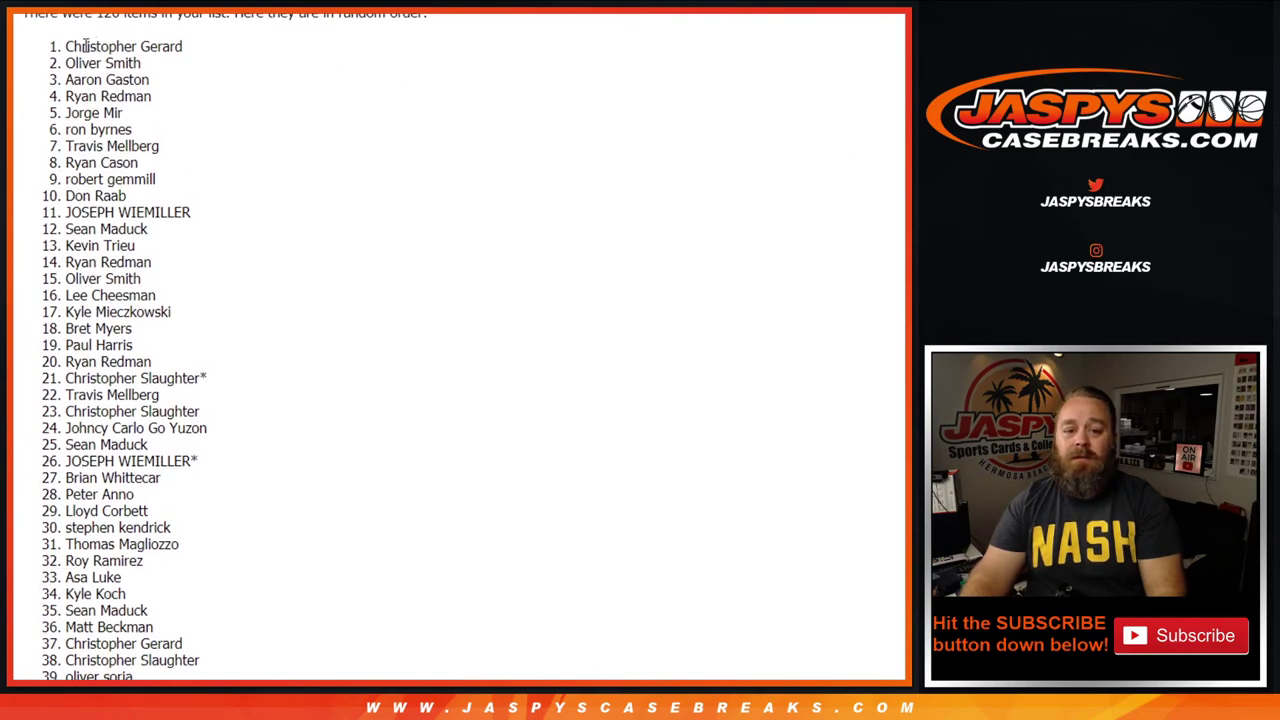
left_click_drag(70, 50, 208, 393)
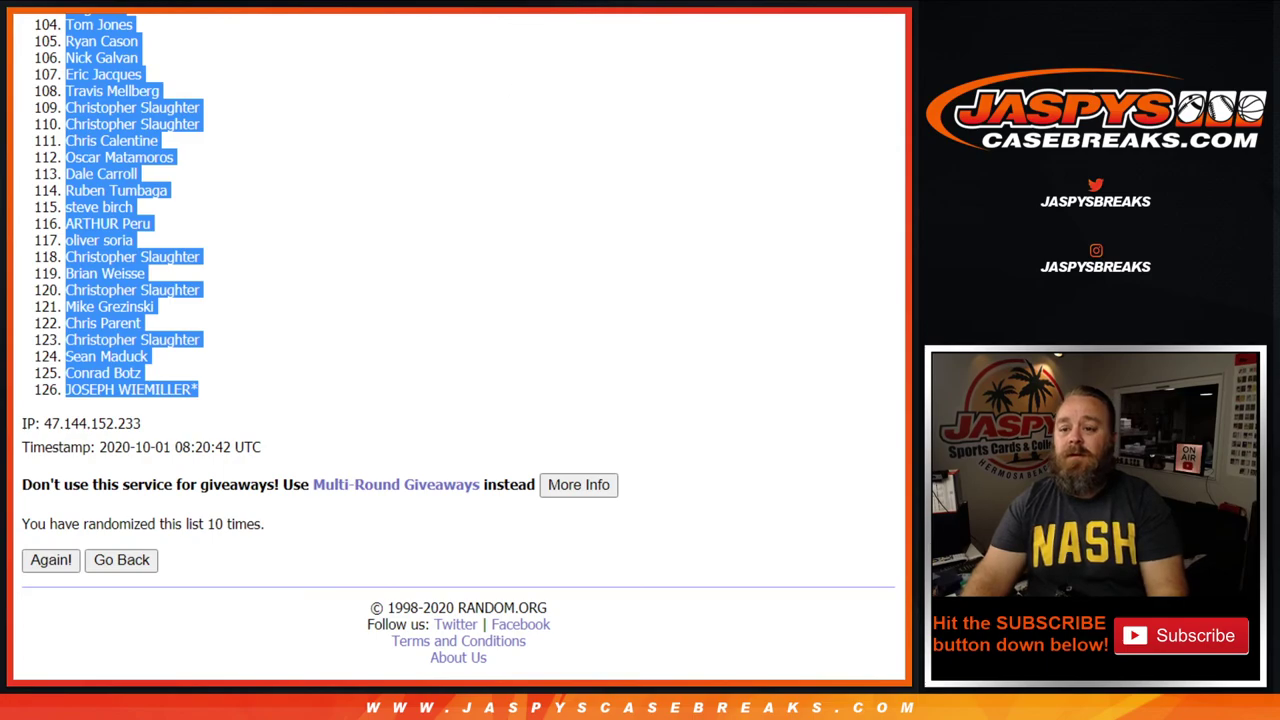
key("alt+Tab")
Paste the shuffled names into column A starting at A1, beside the prizes down to $25 in B7
left_click(99, 164)
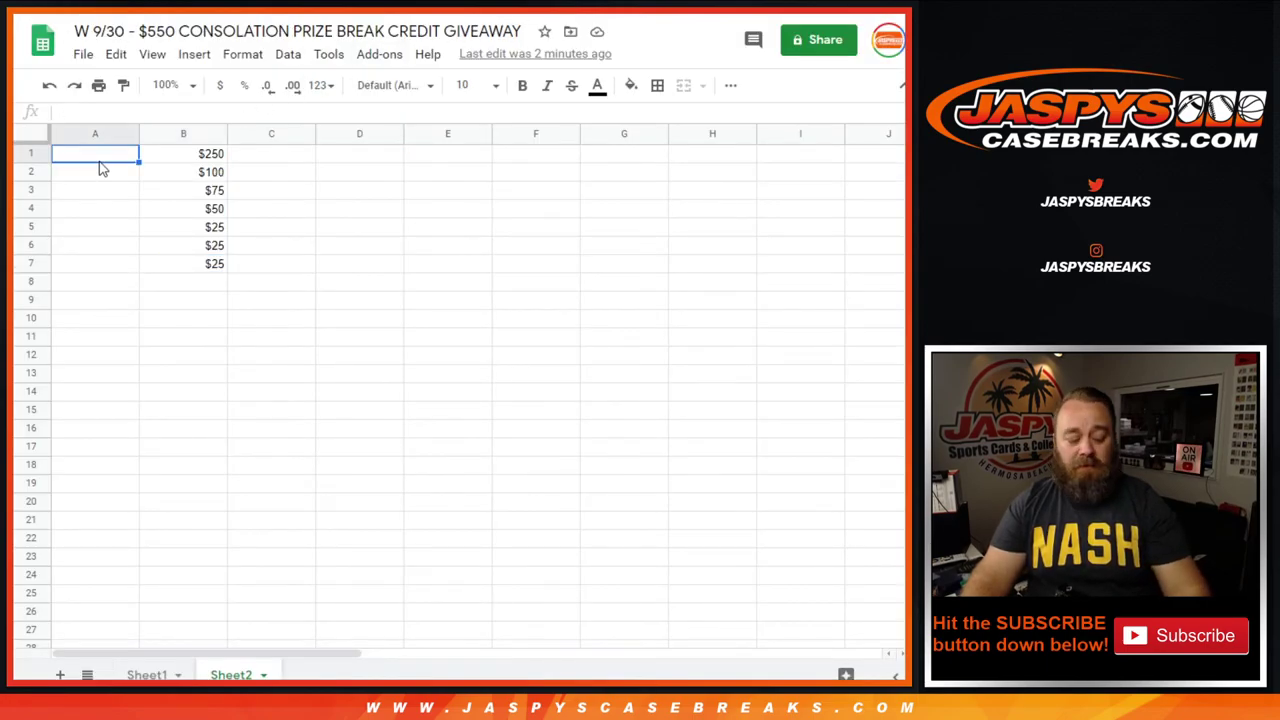
key("ctrl+v")
left_click(166, 266)
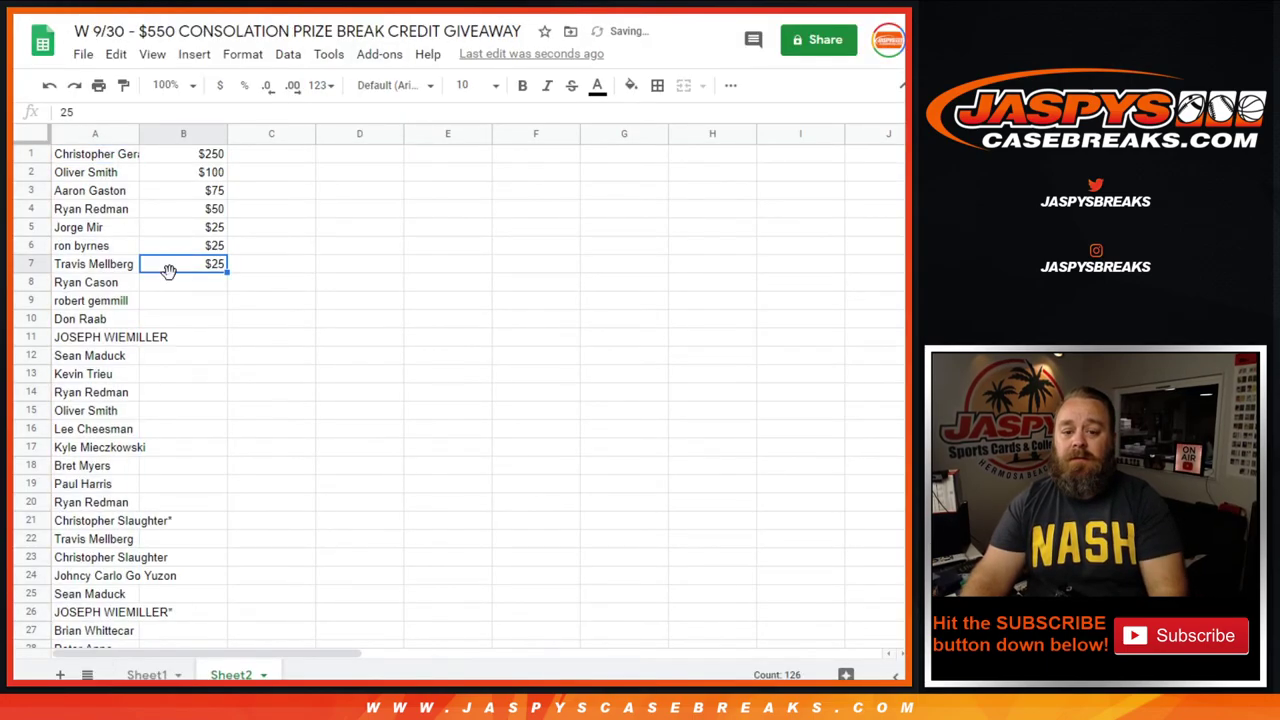
left_click(92, 266)
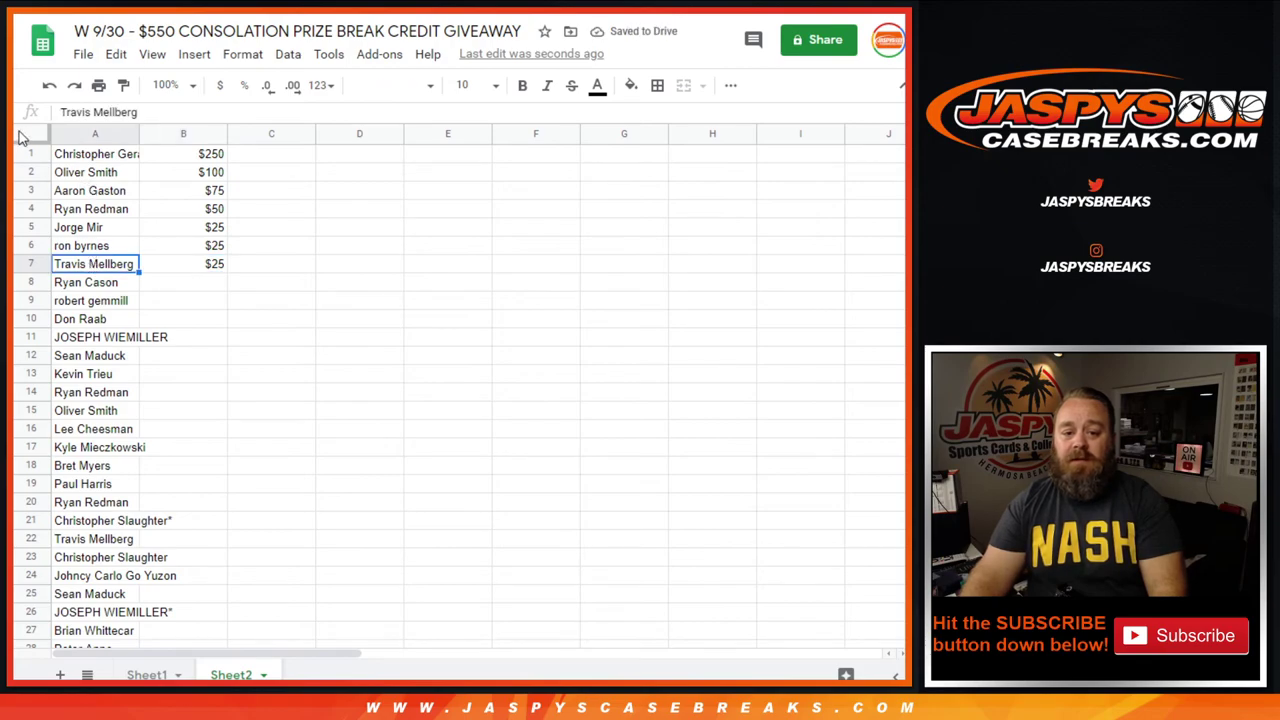
Auto-fit all column widths, then select the seven winners and prizes in A1:B7
left_click(22, 137)
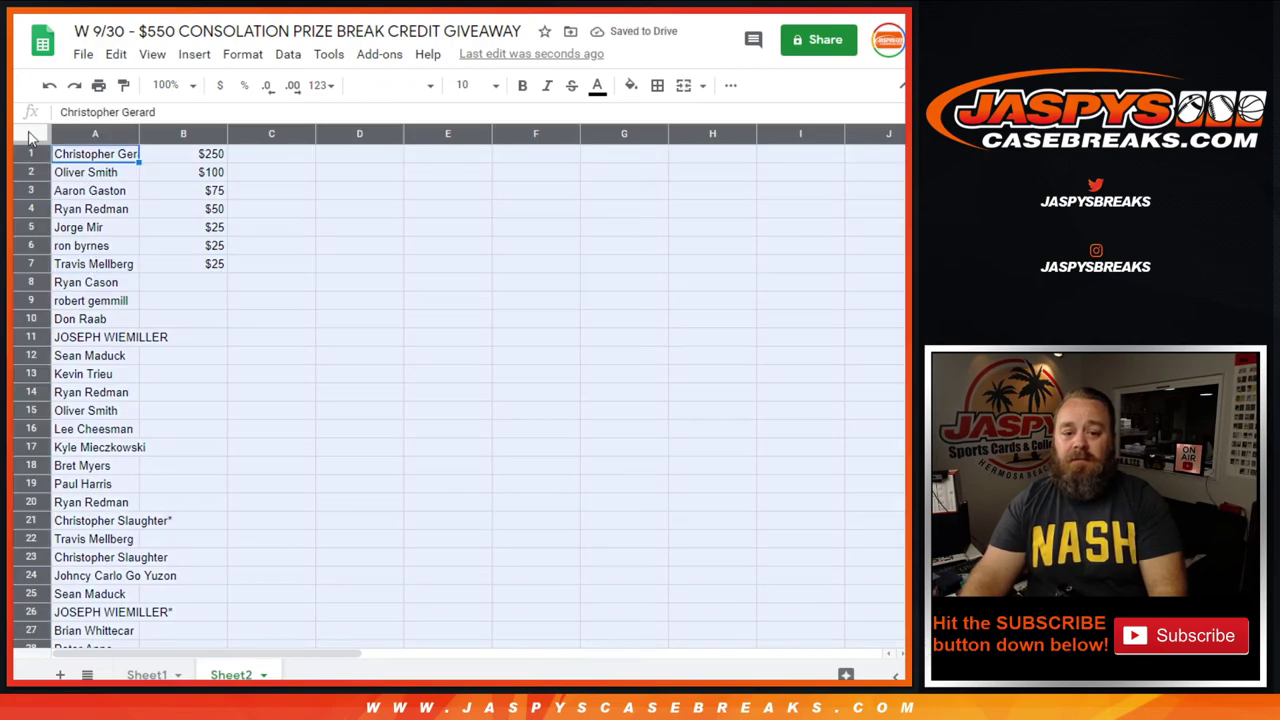
double_click(137, 133)
left_click(168, 163)
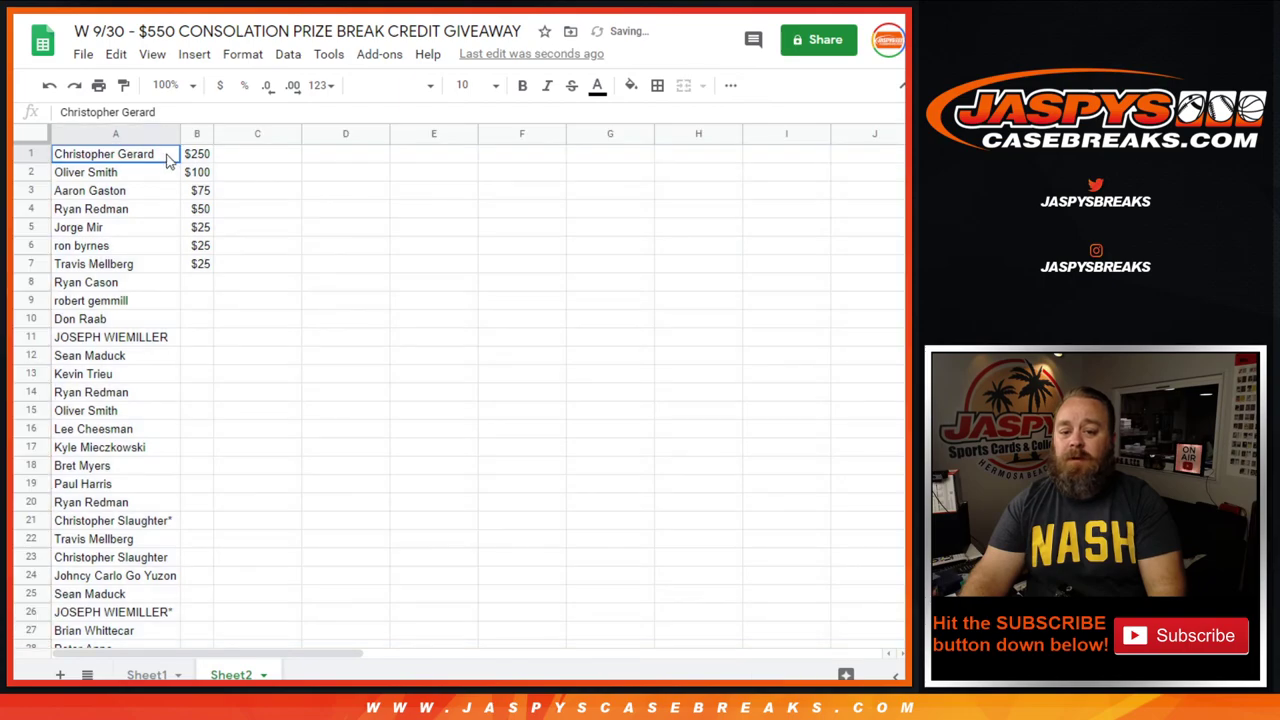
left_click_drag(168, 163, 202, 266)
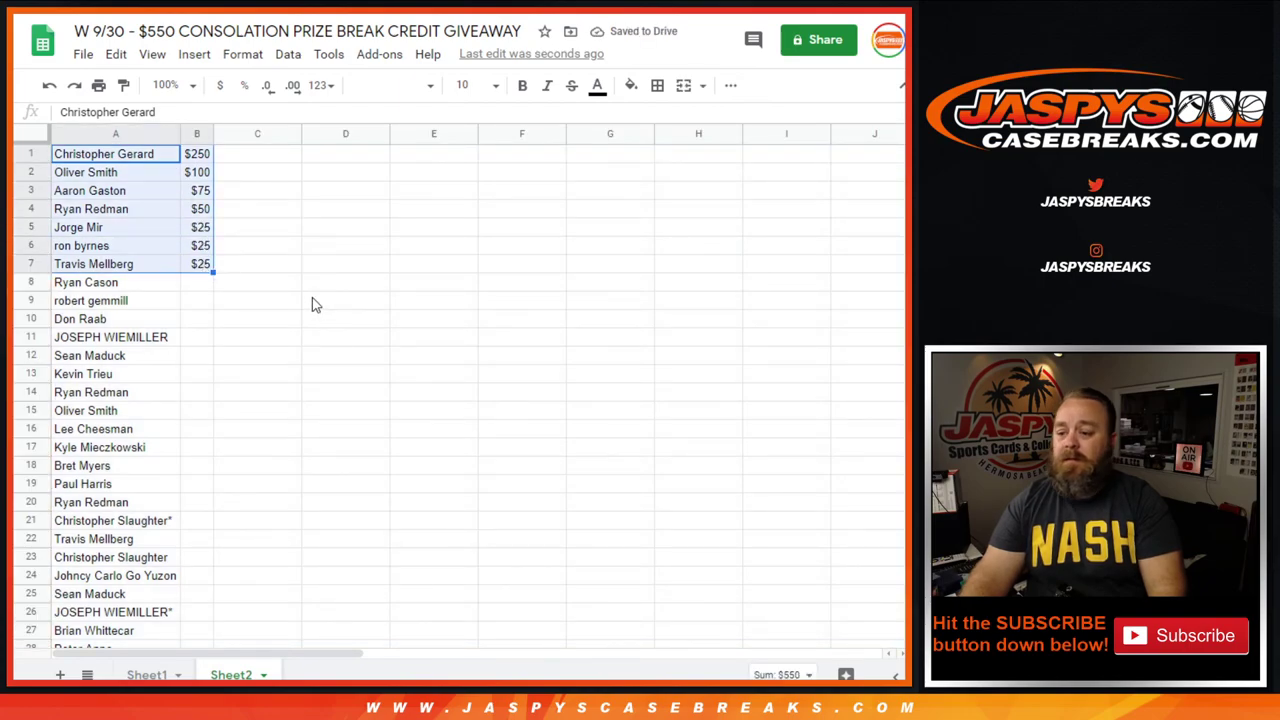